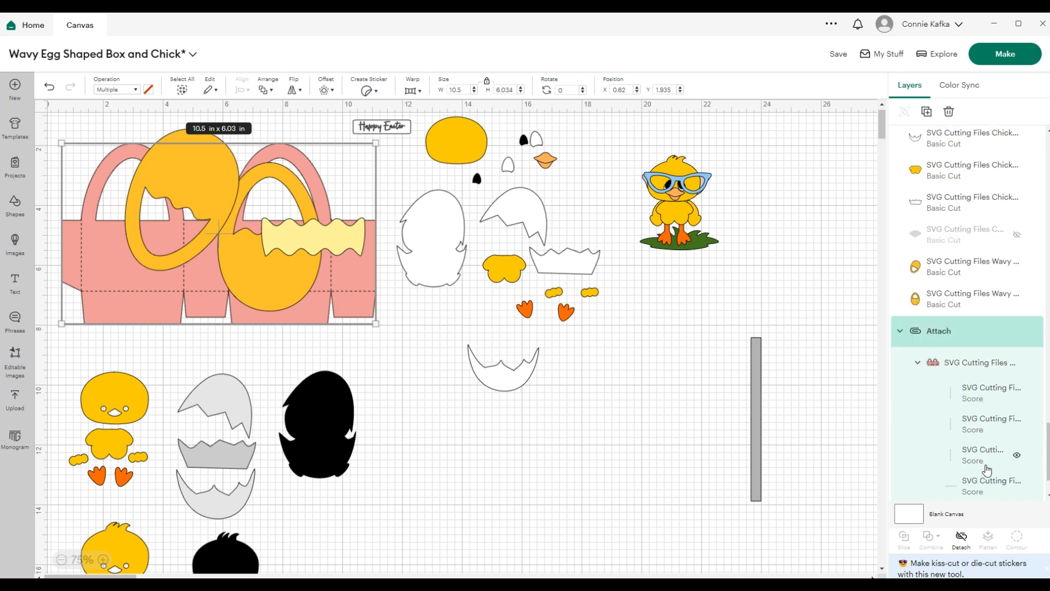
- Look up the source image information of the box layers and the tilted egg handle piece
right_click(972, 485)
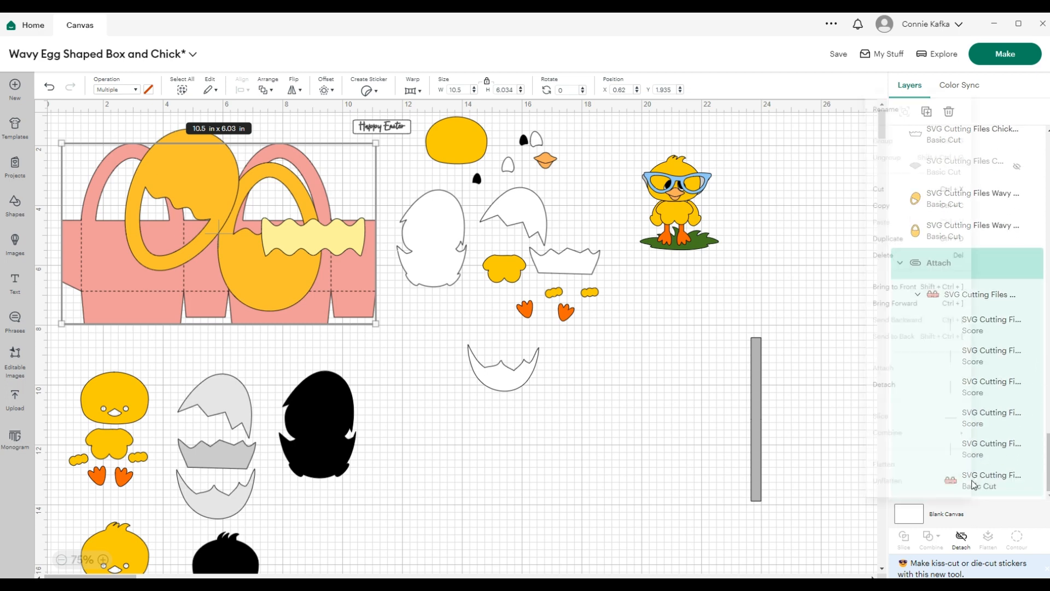
left_click(520, 477)
left_click(400, 360)
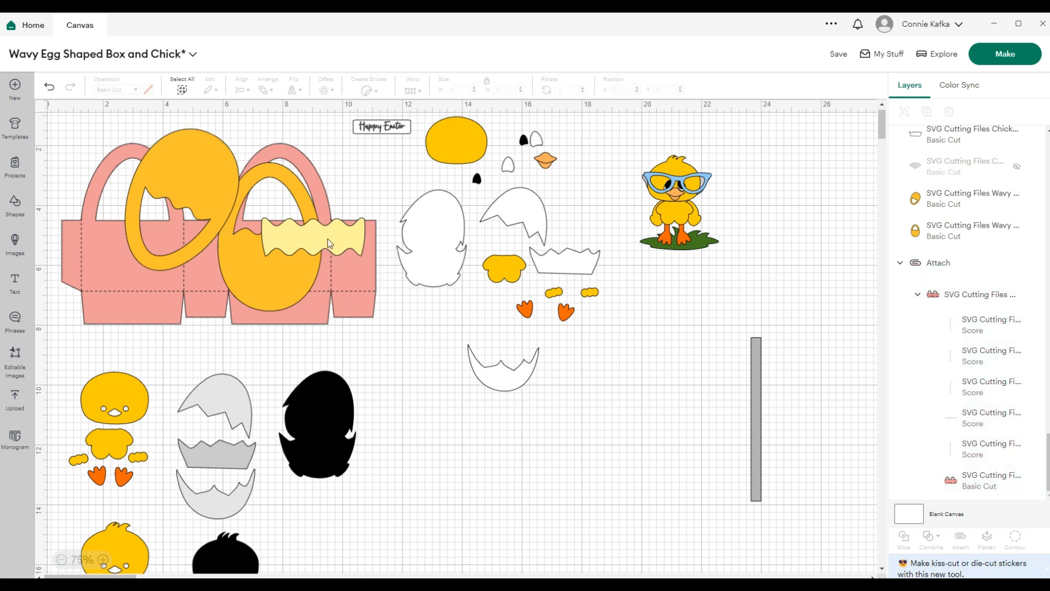
left_click_drag(328, 240, 556, 494)
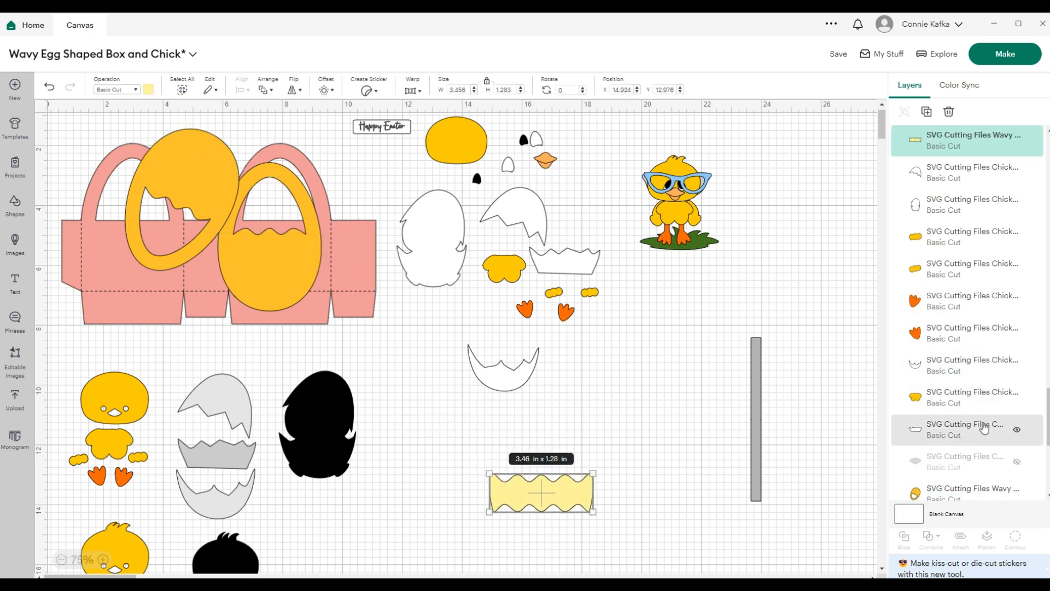
right_click(967, 494)
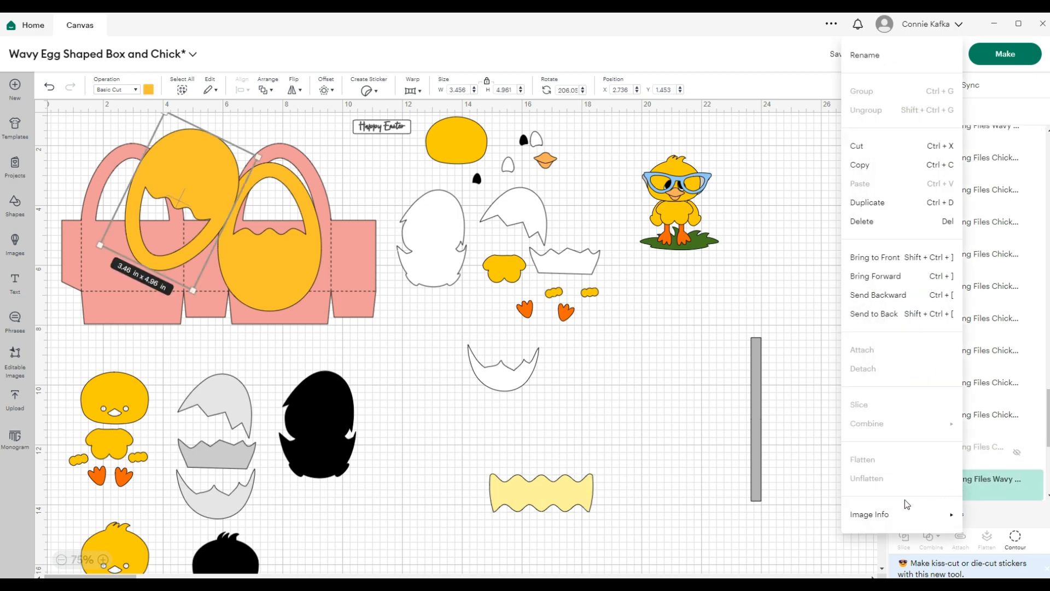
mouse_move(867, 515)
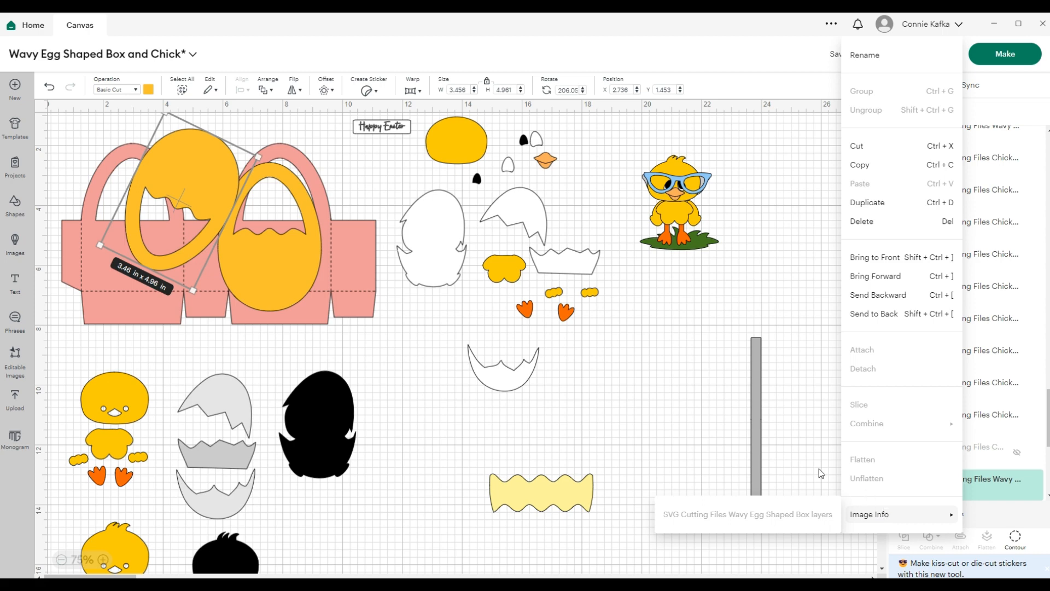
left_click(657, 431)
- Place the wavy band across the upright egg and shift the white egg silhouette slightly away from the pink box
left_click_drag(587, 510, 302, 268)
left_click_drag(81, 123, 373, 332)
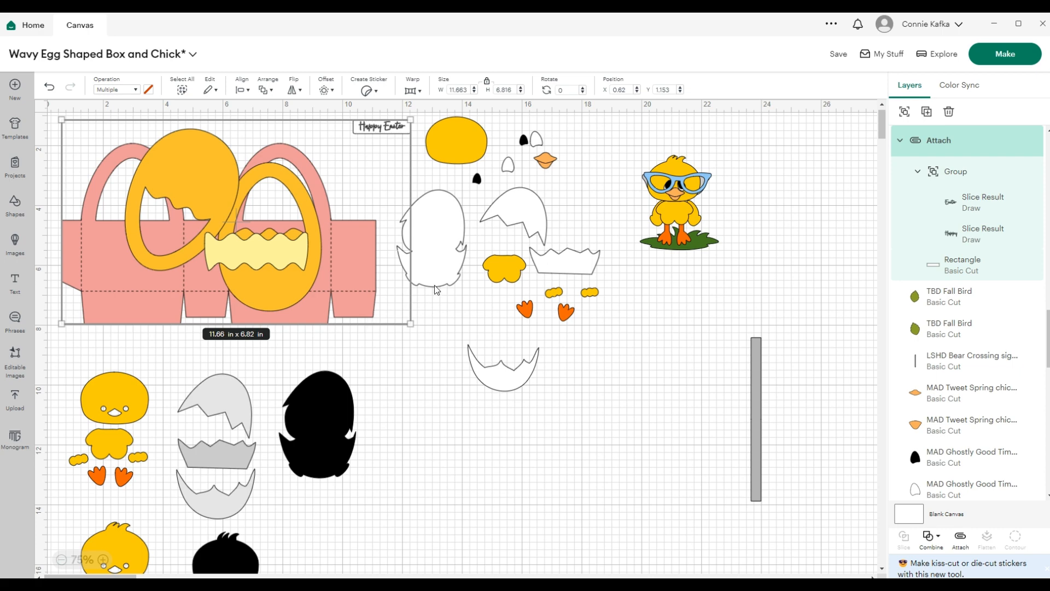
left_click_drag(435, 285, 445, 300)
- Examine the original chick pieces, silhouettes and CHICKADEE lettering below the box template
scroll(426, 465, "down", 5)
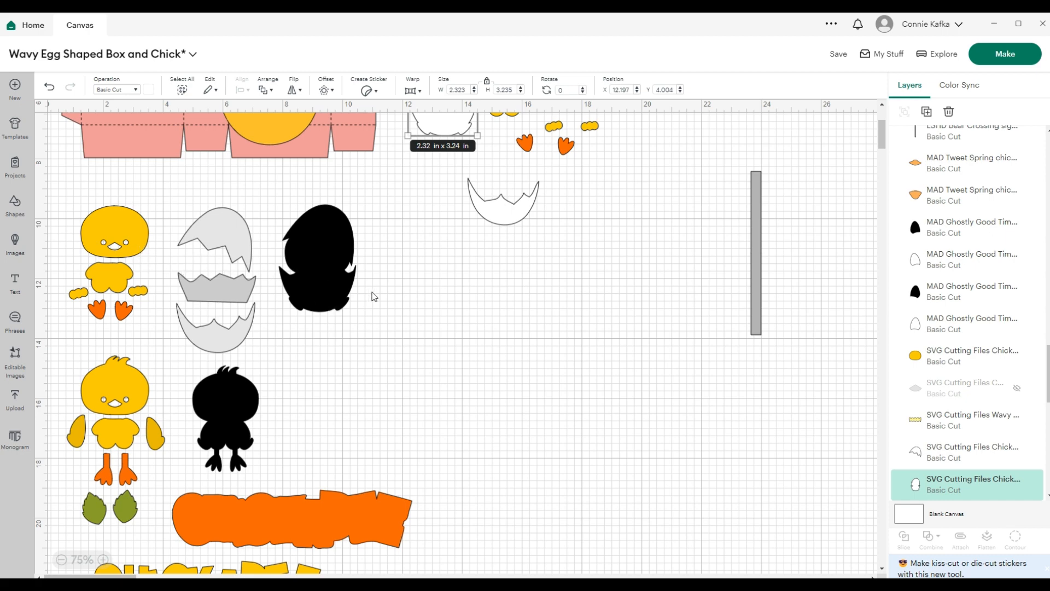
left_click(372, 296)
left_click_drag(80, 192, 424, 547)
scroll(315, 305, "down", 4)
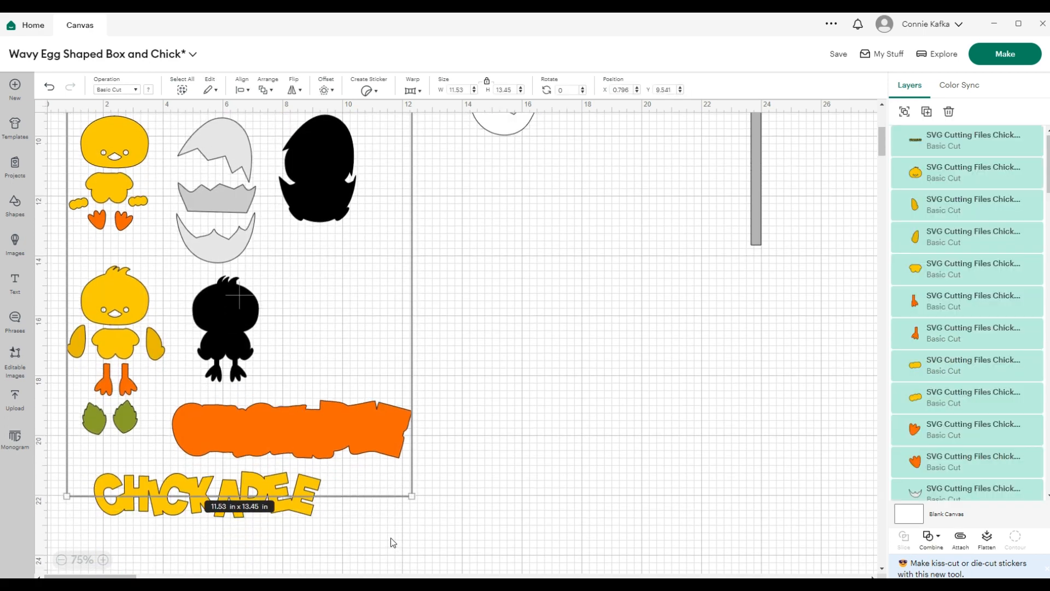
left_click(484, 407)
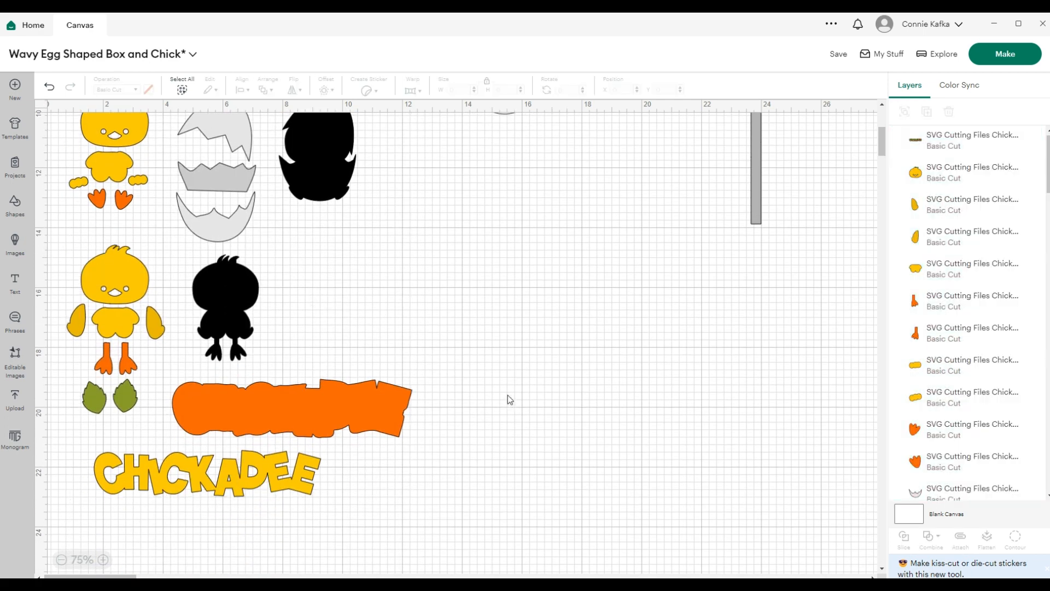
- Delete the standing chick, its black silhouette, leaves, orange banner and CHICKADEE lettering, keeping only the hatching chick set
scroll(504, 389, "up", 4)
left_click_drag(70, 188, 357, 341)
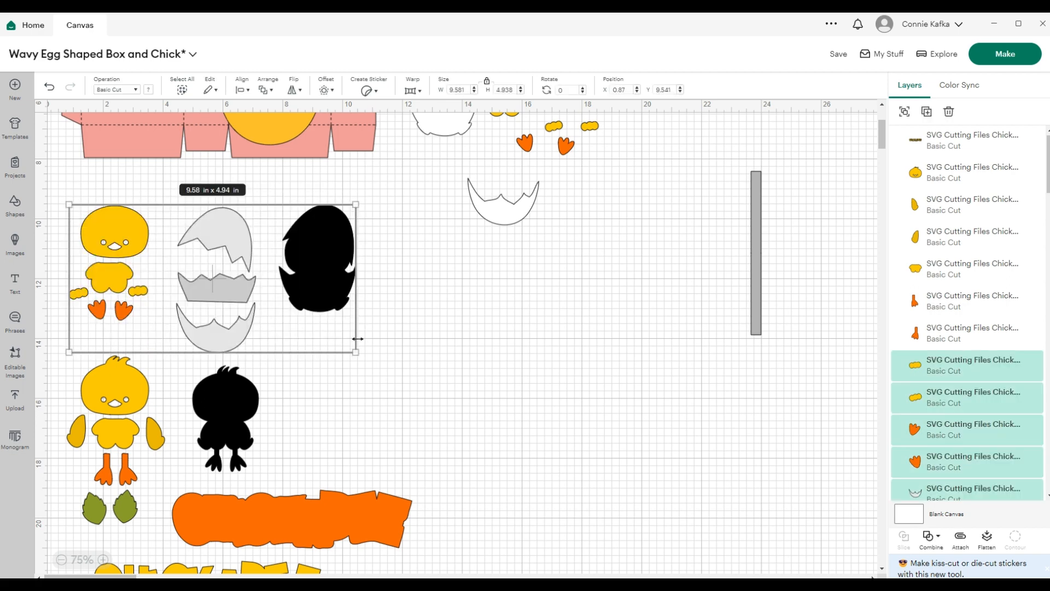
left_click_drag(57, 379, 504, 573)
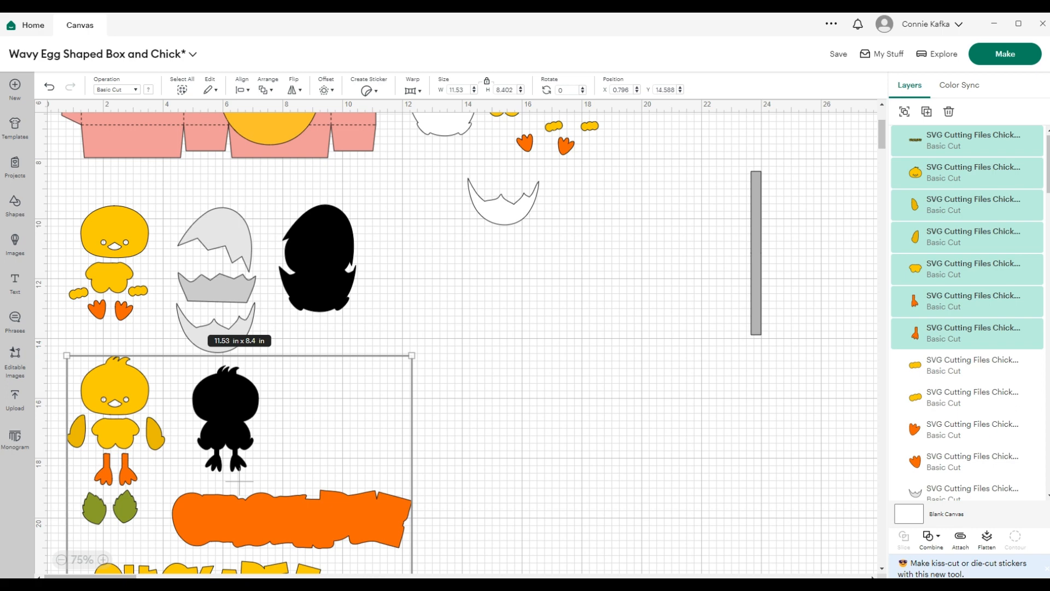
key("Delete")
scroll(442, 507, "up", 4)
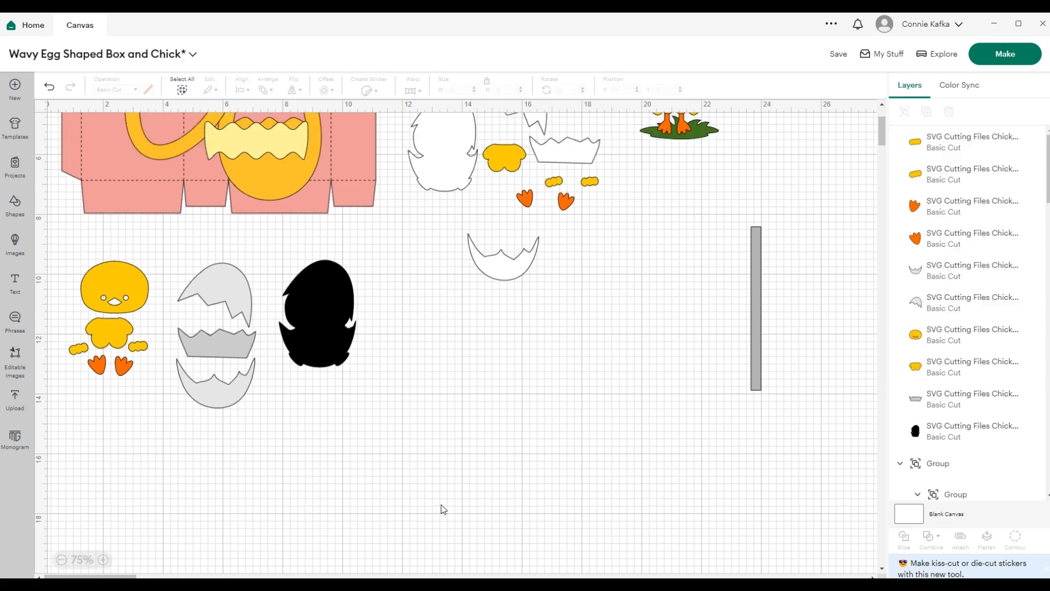
- Move the Happy Easter tag above the box's first handle and shift the sunglasses chick toward the 24-inch mark
scroll(444, 507, "up", 1)
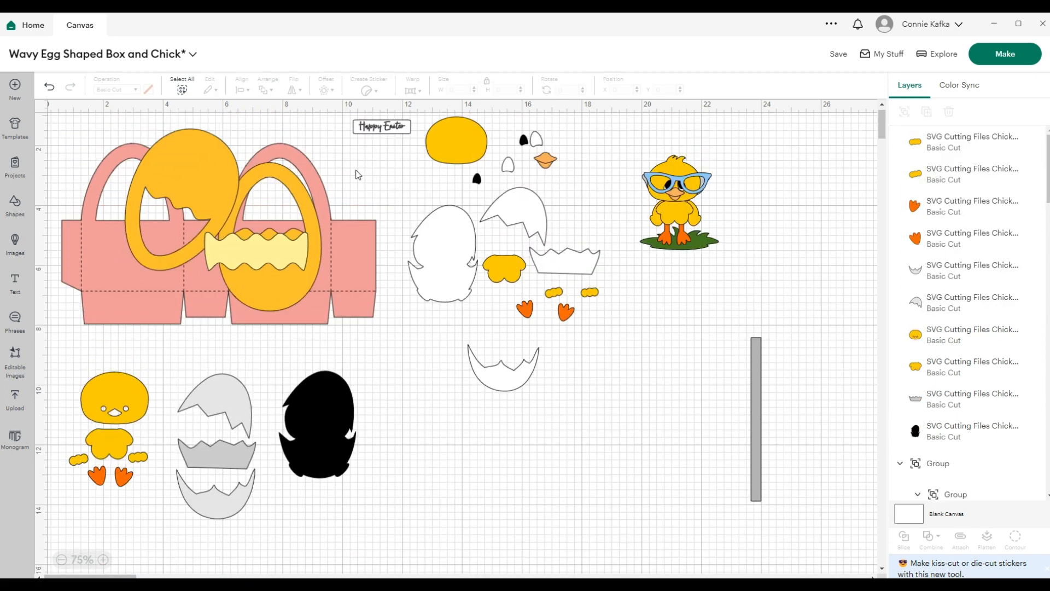
left_click_drag(381, 124, 83, 121)
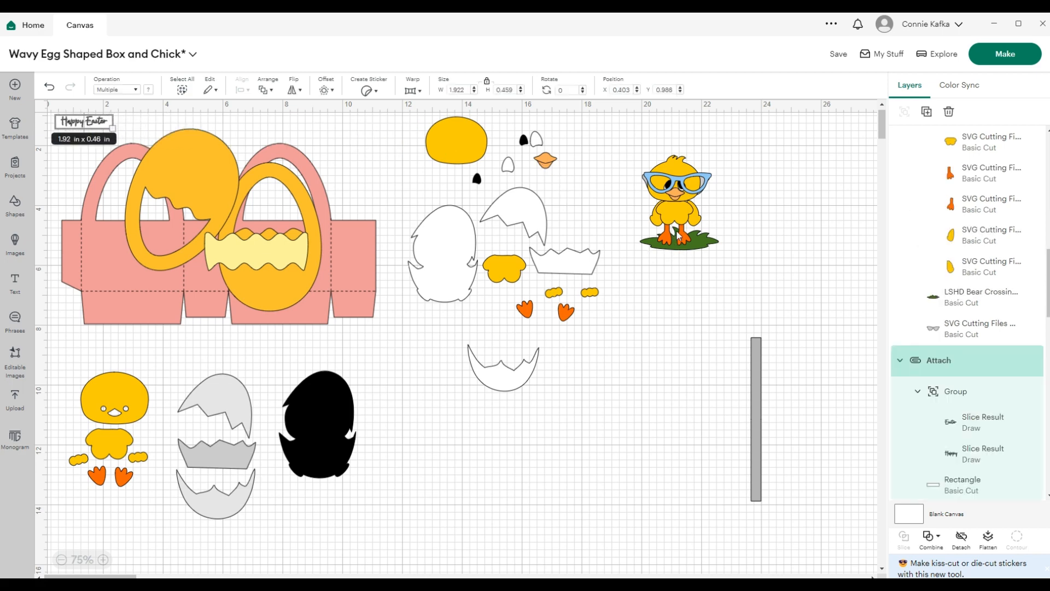
left_click_drag(679, 235, 779, 235)
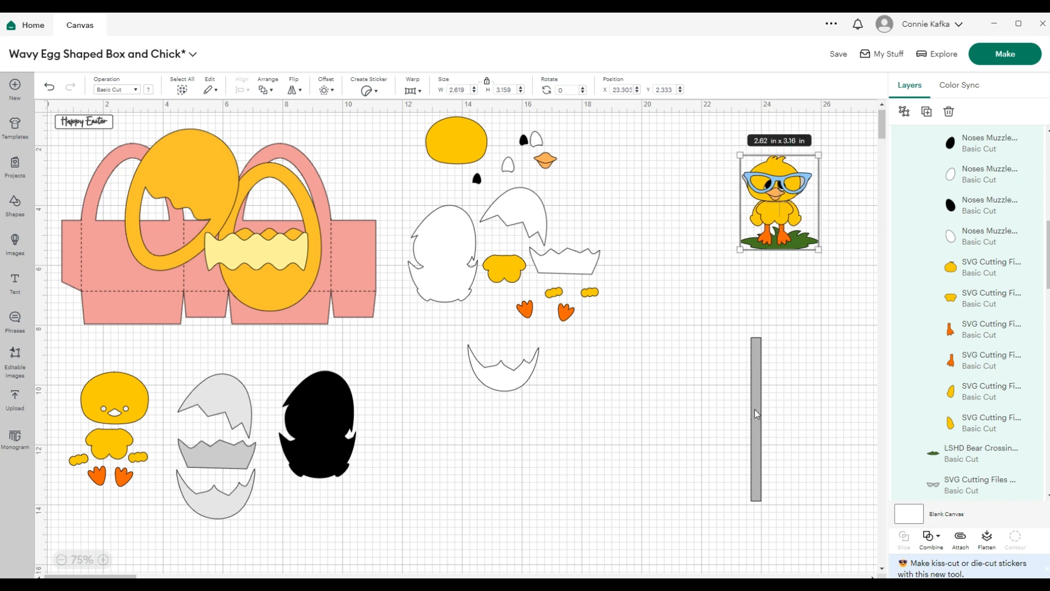
- Hide the tall gray bar and the sunglasses chick group on the canvas
left_click_drag(757, 414, 688, 384)
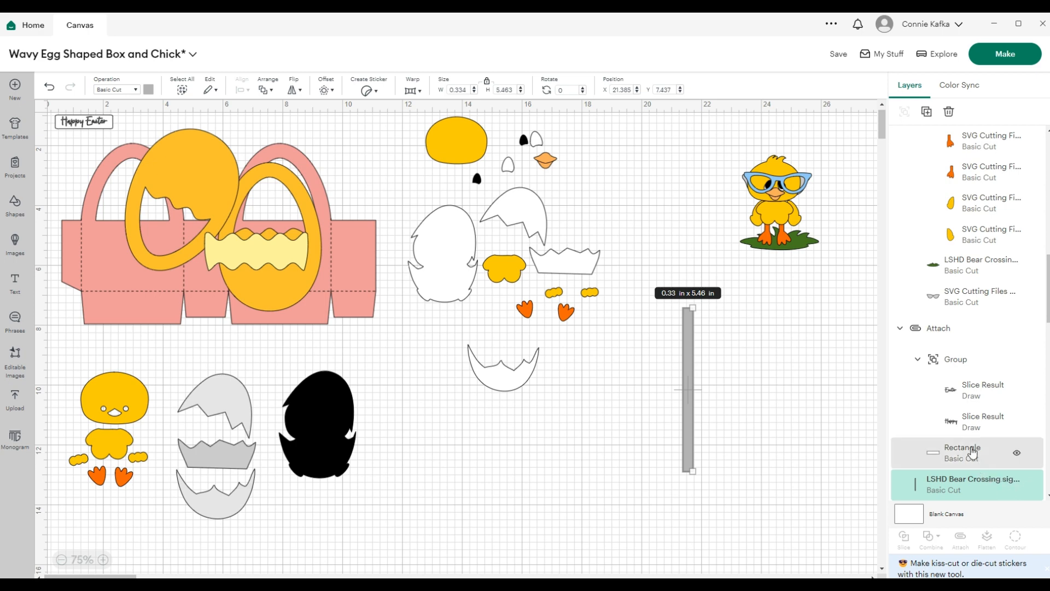
left_click(1018, 489)
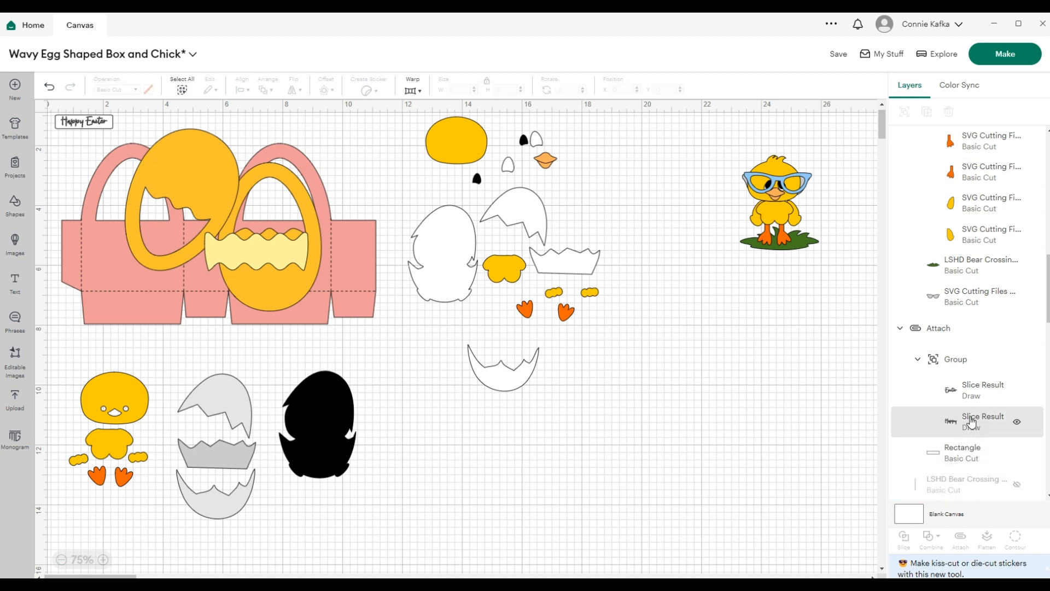
left_click(779, 205)
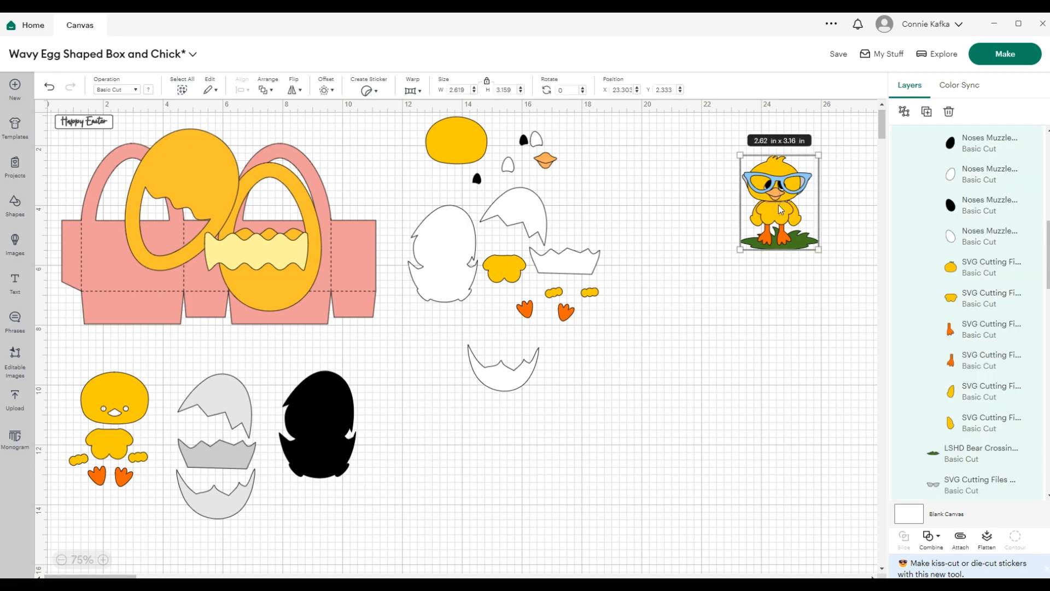
scroll(979, 273, "up", 3)
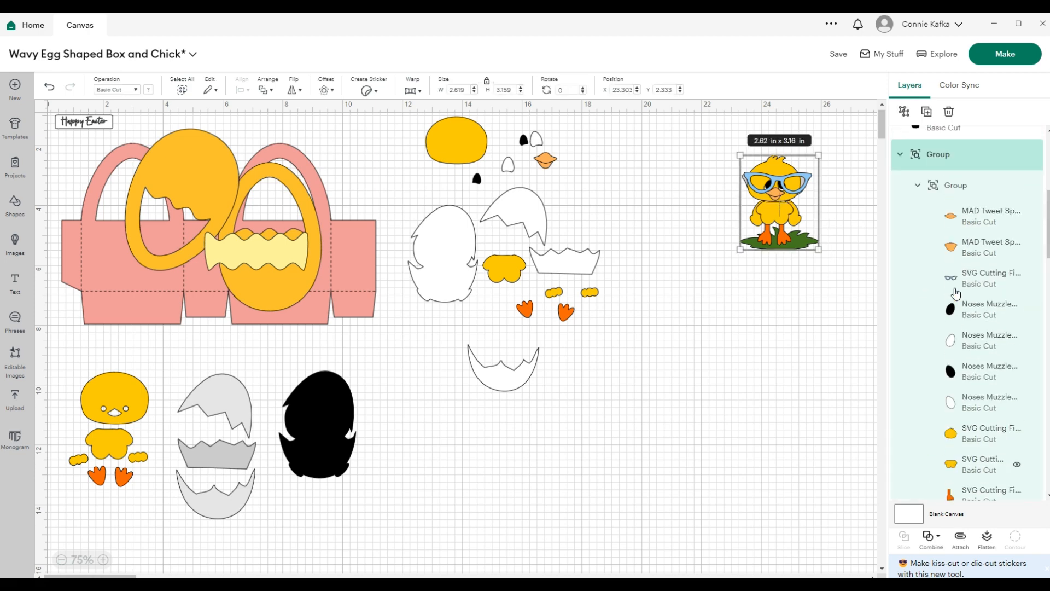
left_click(1018, 154)
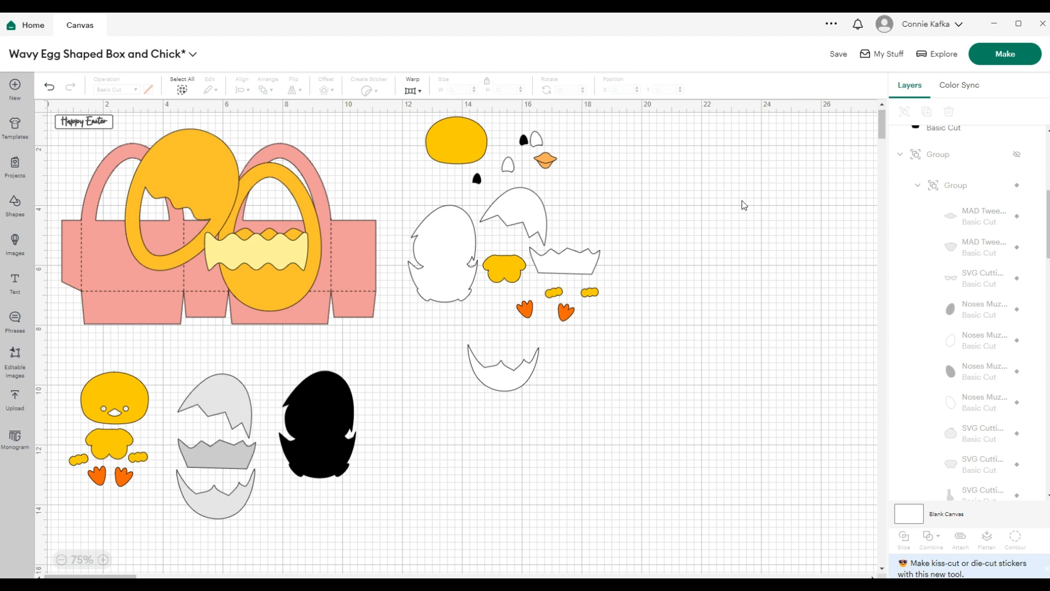
- Move both egg handle pieces and the wavy band off the pink box into the empty area beyond the chick pieces
left_click_drag(463, 266, 452, 261)
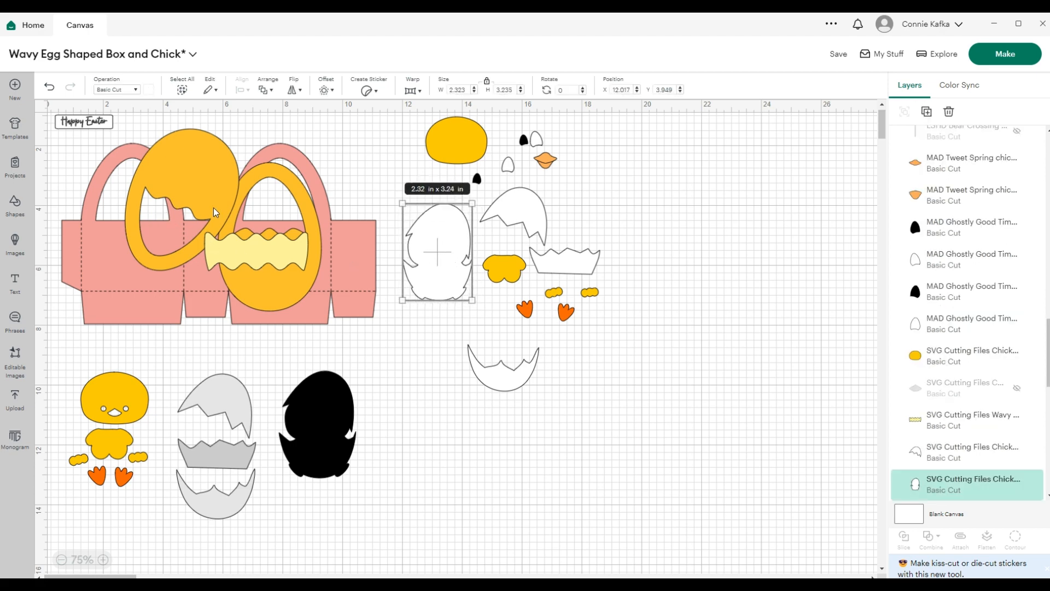
left_click_drag(208, 211, 785, 236)
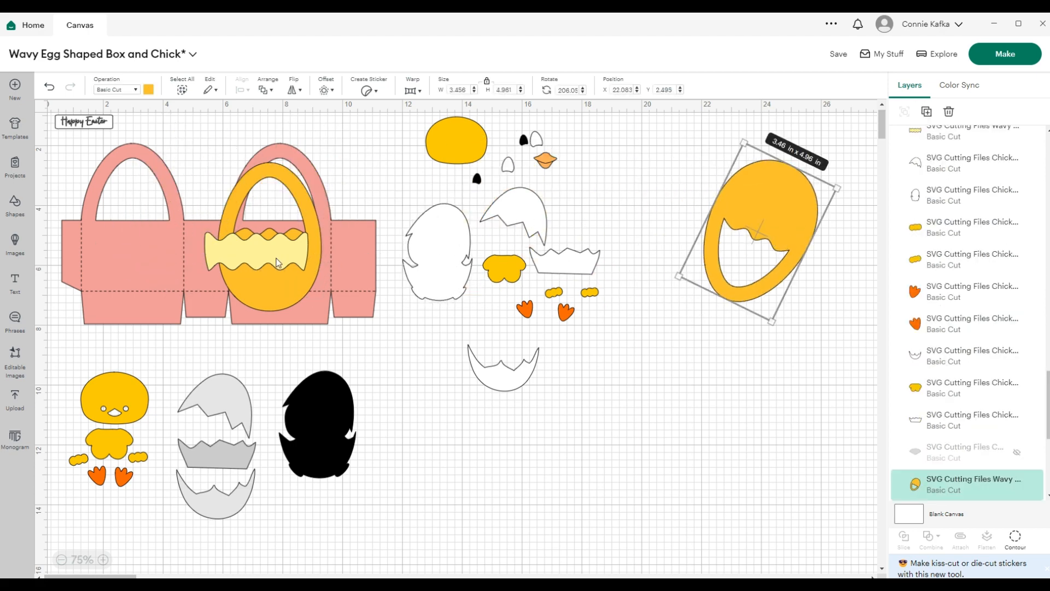
left_click_drag(278, 262, 799, 268)
mouse_move(279, 269)
left_mouse_down()
mouse_move(437, 285)
mouse_move(762, 277)
left_mouse_up()
left_click(252, 271)
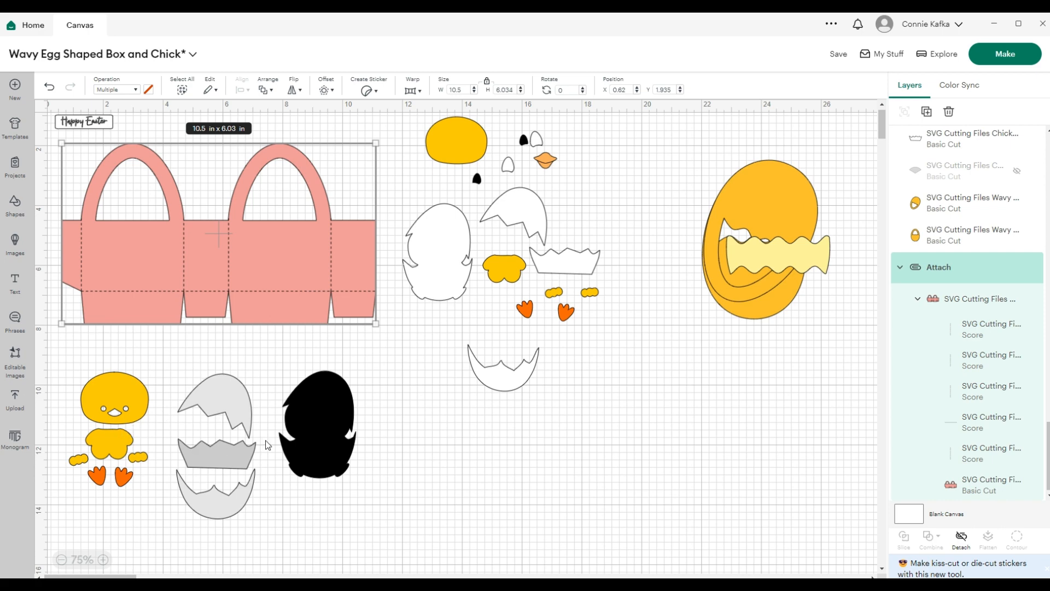
- Overlay the white egg silhouette on the black one, bring it forward for comparison, and return it beside the box
mouse_move(434, 294)
left_mouse_down()
mouse_move(337, 450)
mouse_move(311, 450)
mouse_move(378, 438)
mouse_move(462, 278)
mouse_move(455, 268)
mouse_move(448, 281)
left_mouse_up()
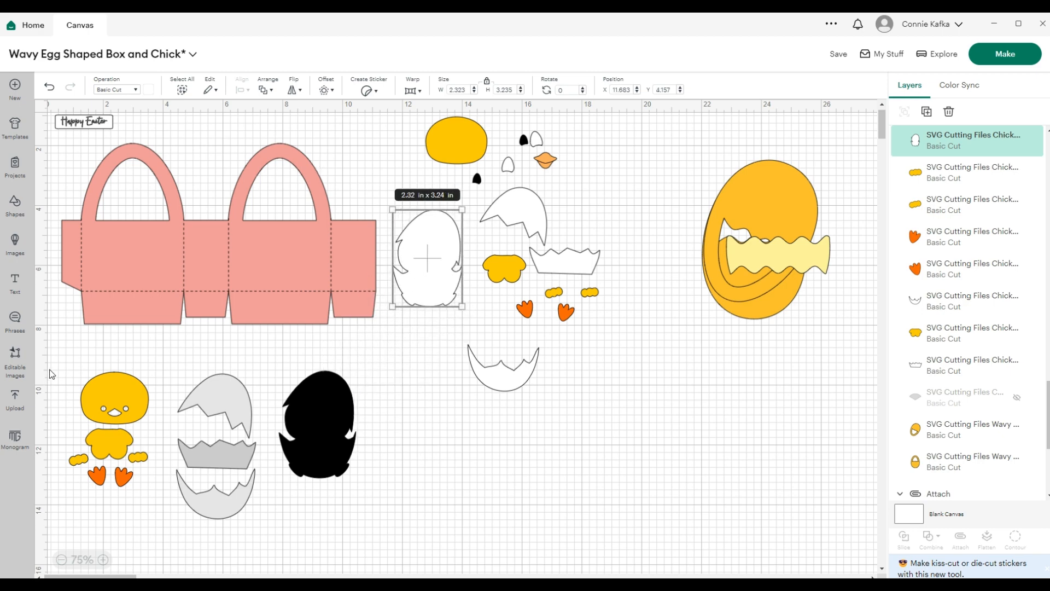
left_click_drag(453, 266, 338, 435)
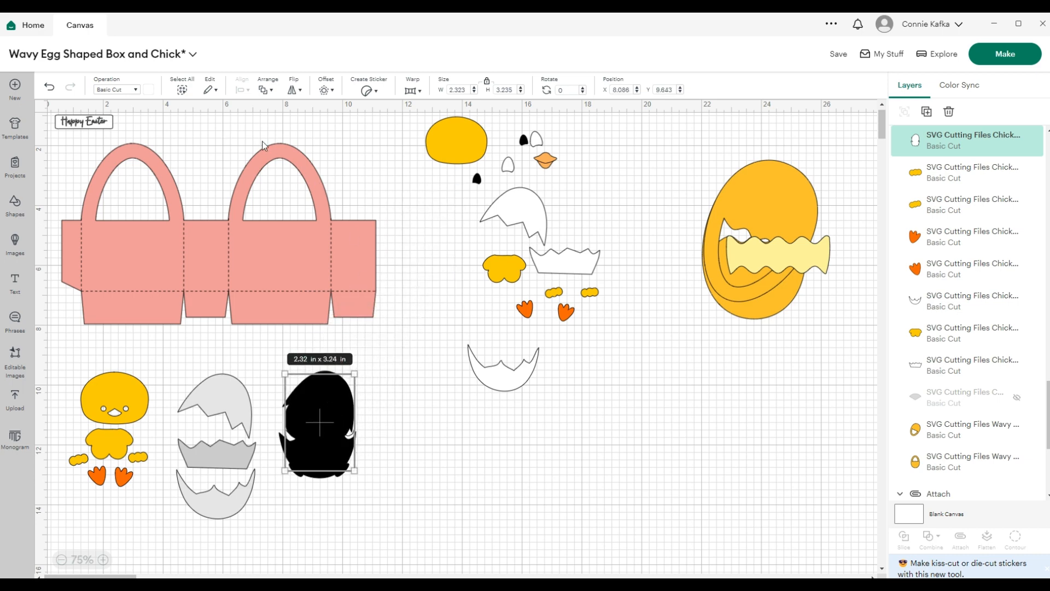
left_click(265, 90)
left_click(288, 115)
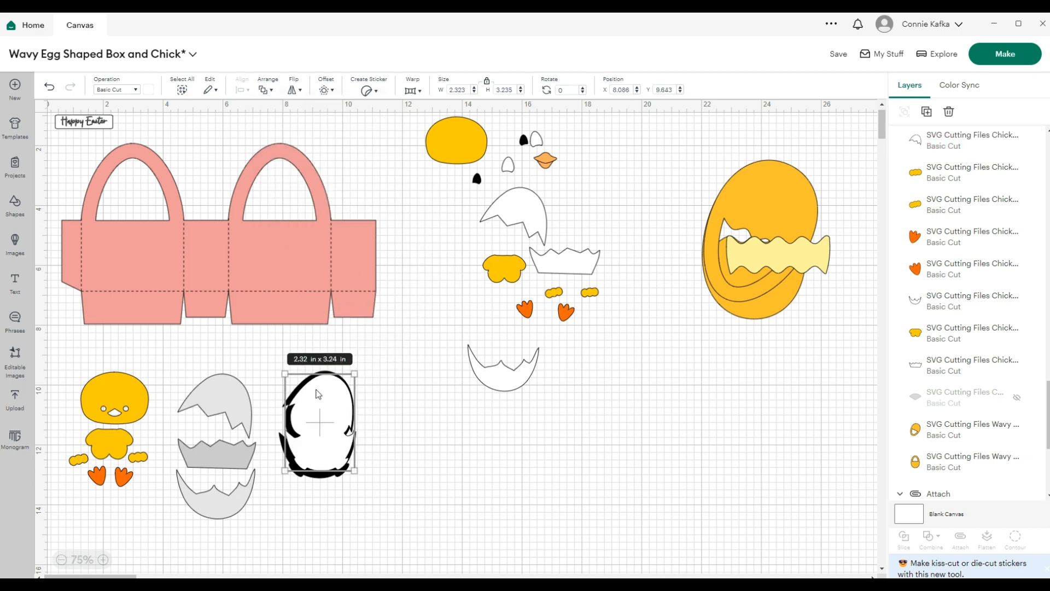
left_click_drag(330, 423, 442, 257)
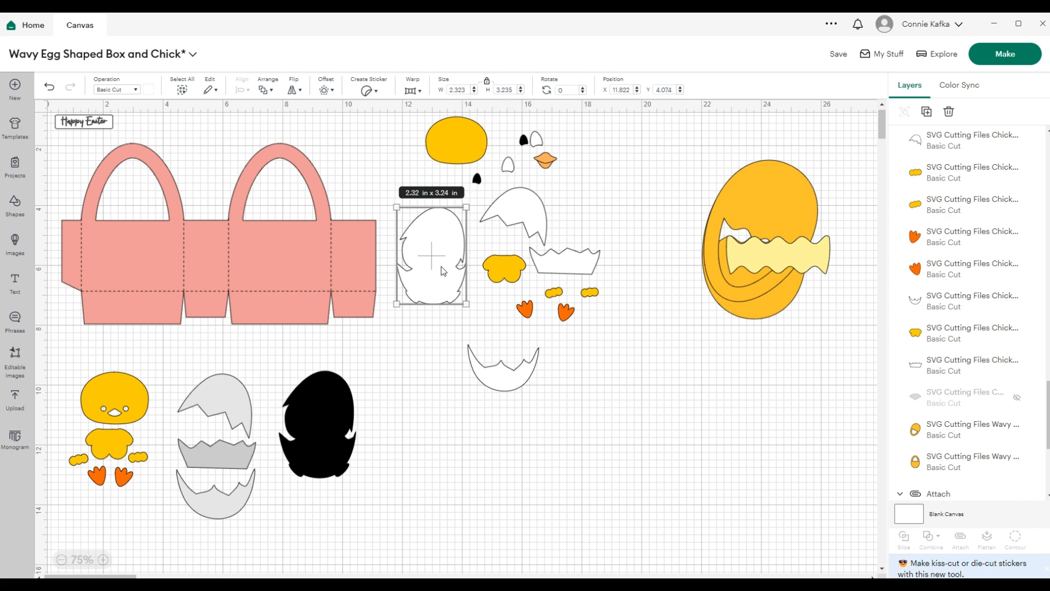
left_click(109, 560)
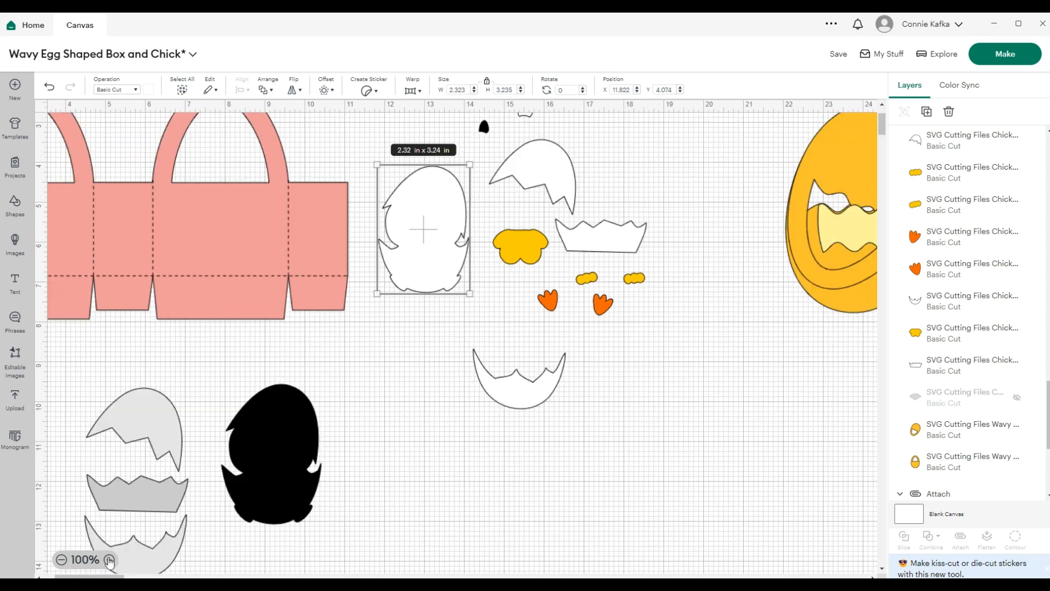
scroll(405, 431, "up", 3)
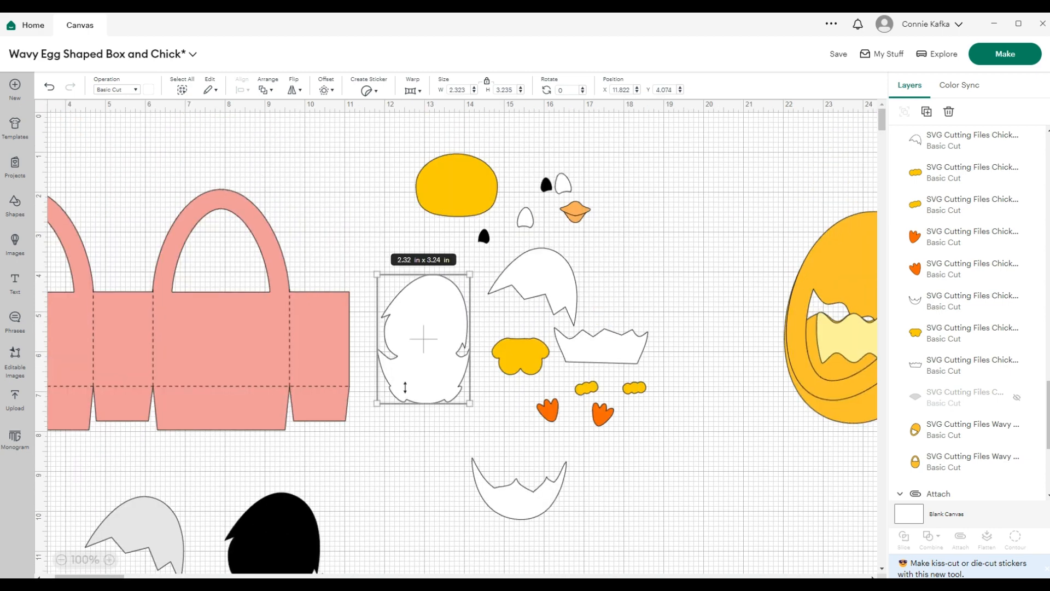
scroll(156, 488, "down", 3)
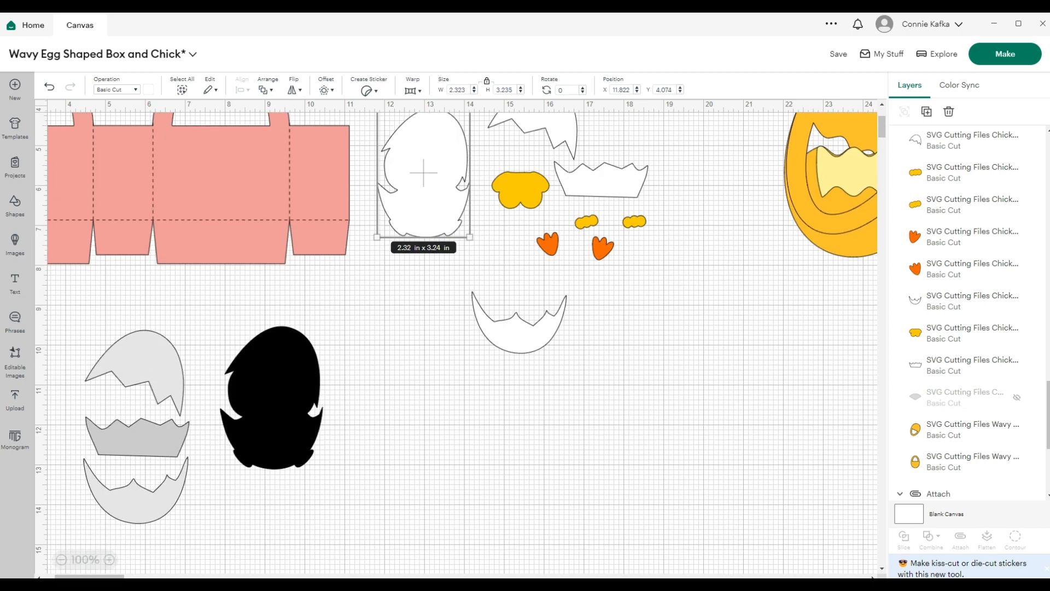
scroll(153, 482, "left", 3)
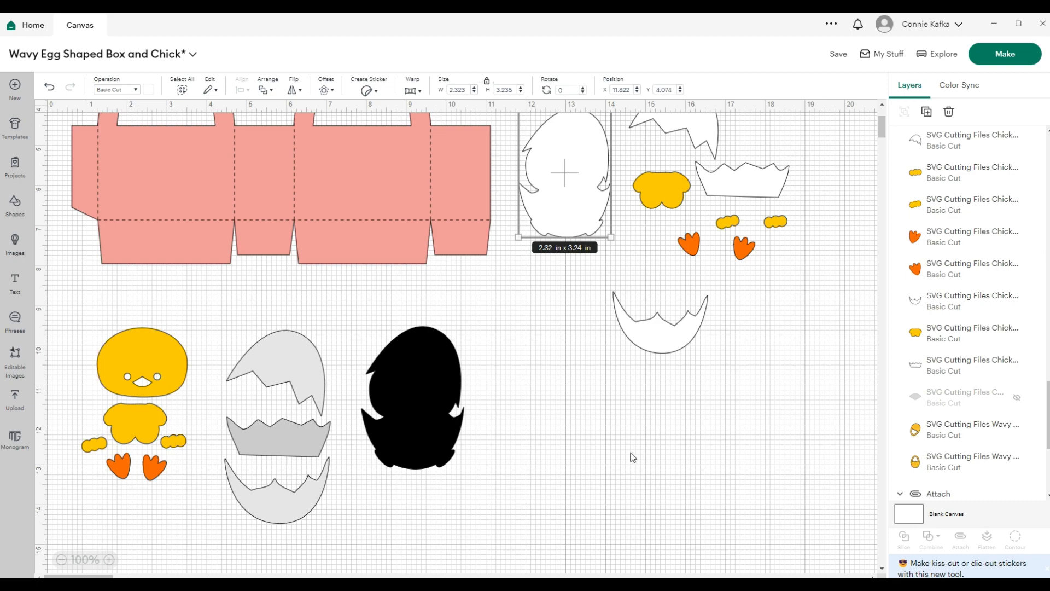
scroll(628, 425, "up", 1)
left_click(62, 560)
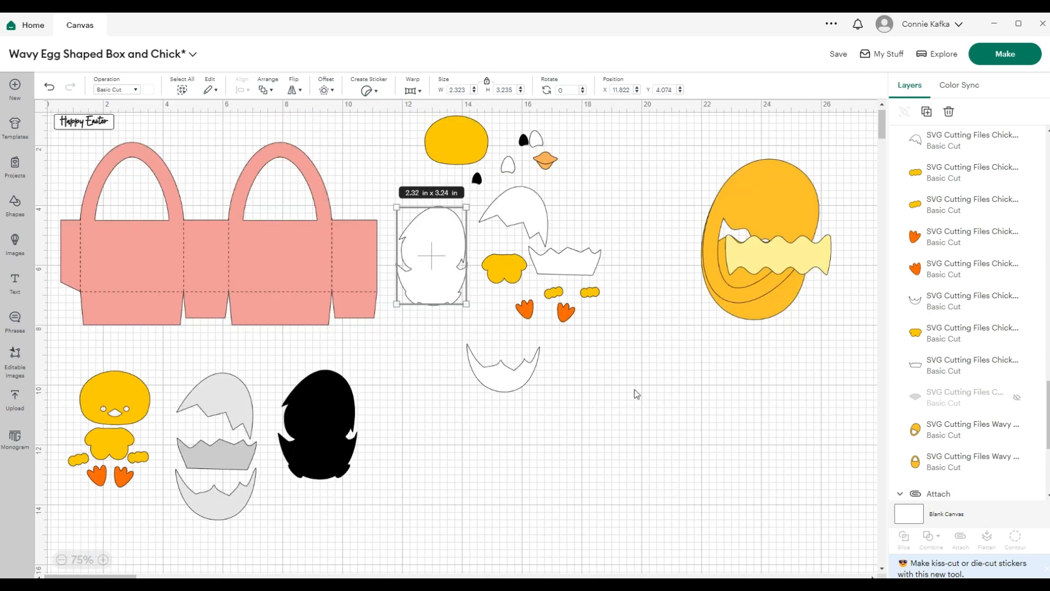
- Hide all inner contours of the lower chick head so its eye and beak holes are filled
left_click(473, 158)
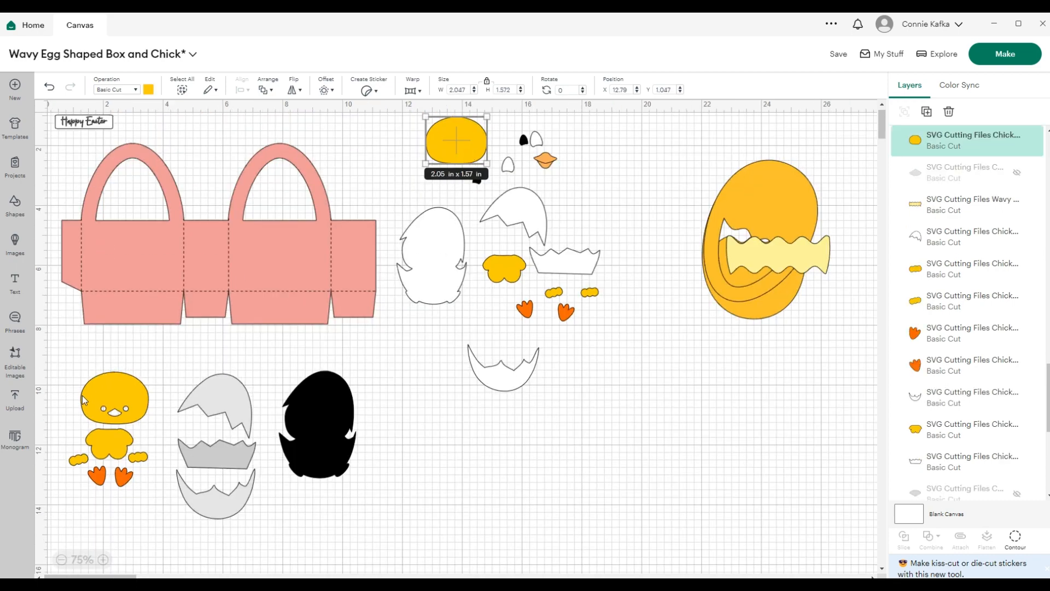
left_click(109, 415)
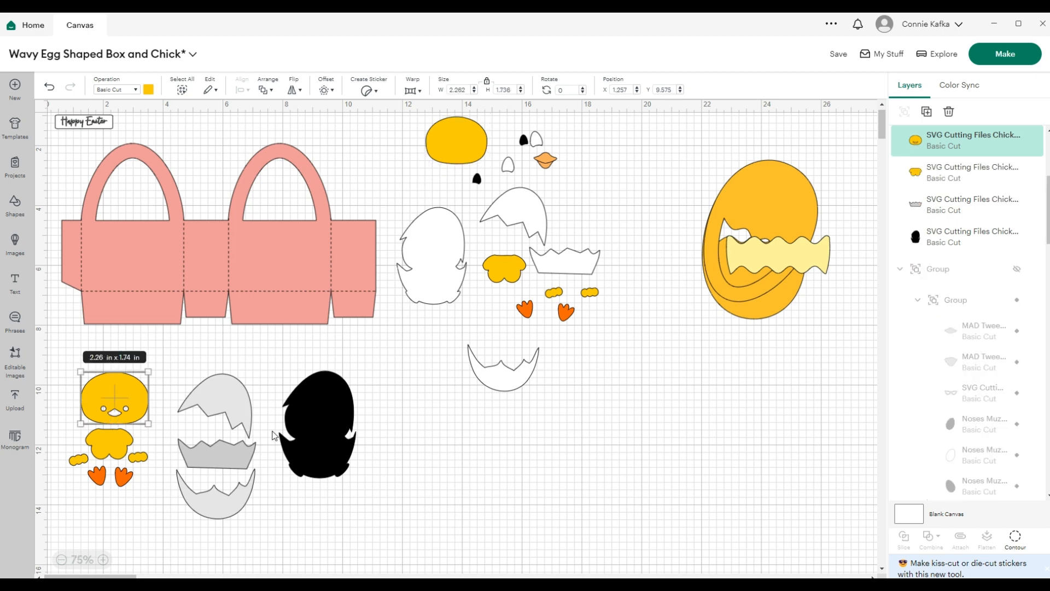
left_click(1016, 541)
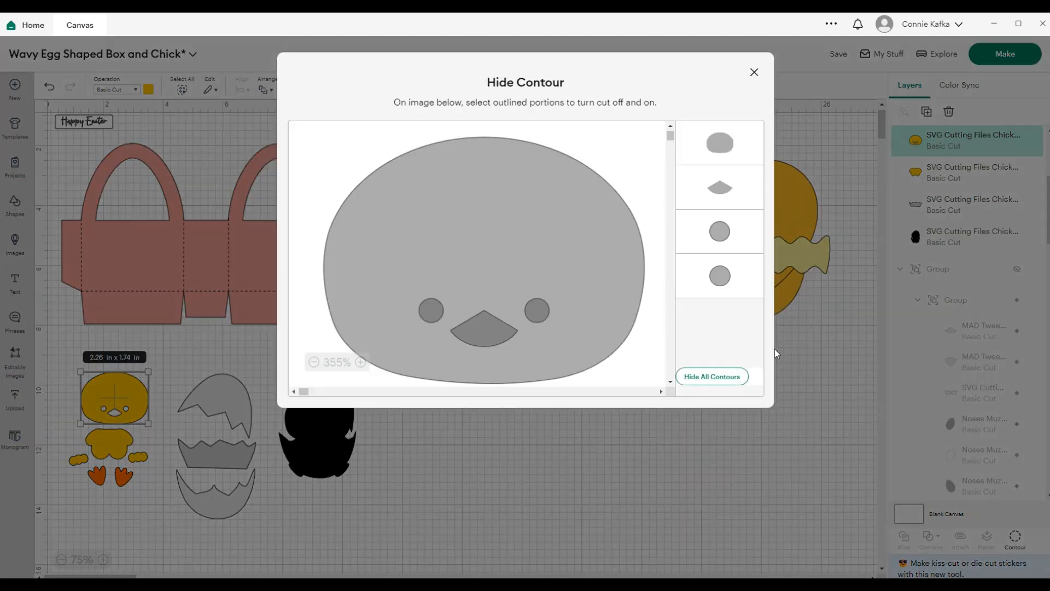
left_click(724, 380)
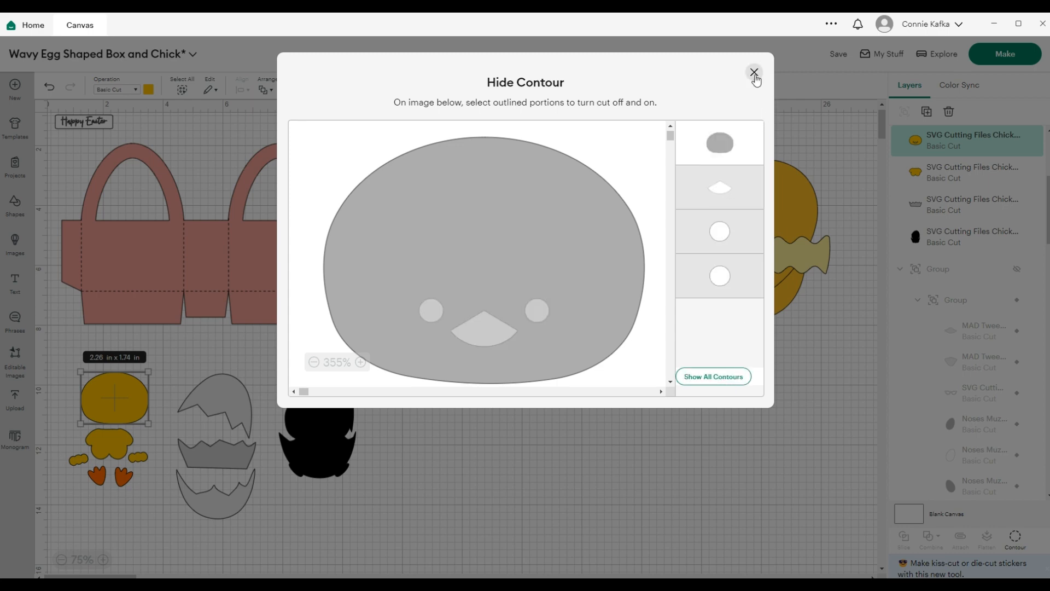
left_click(755, 72)
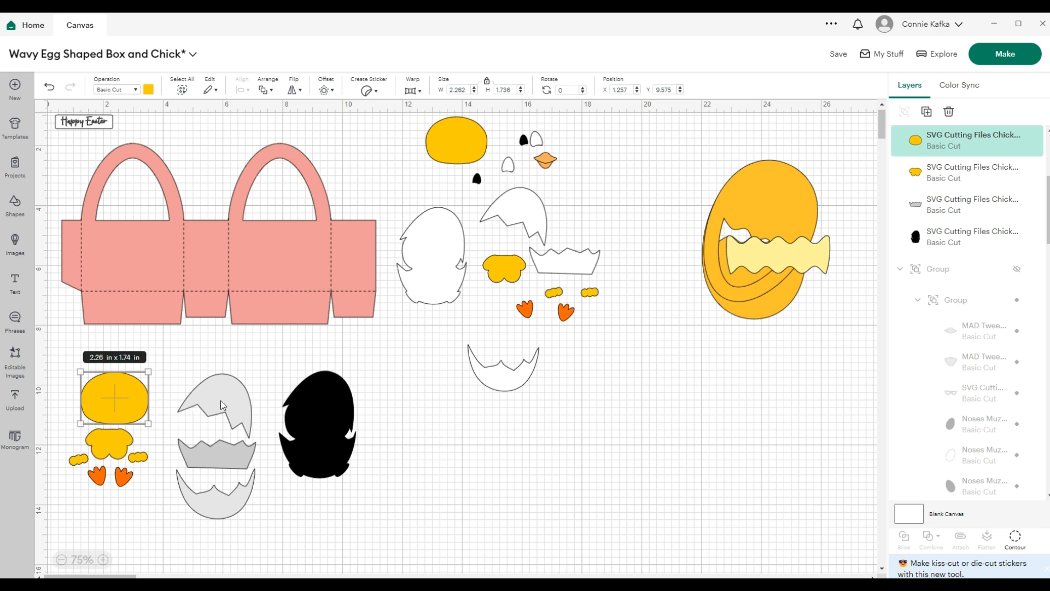
- Recolor the three gray eggshell pieces and the black egg silhouette white
left_click_drag(181, 361, 299, 517)
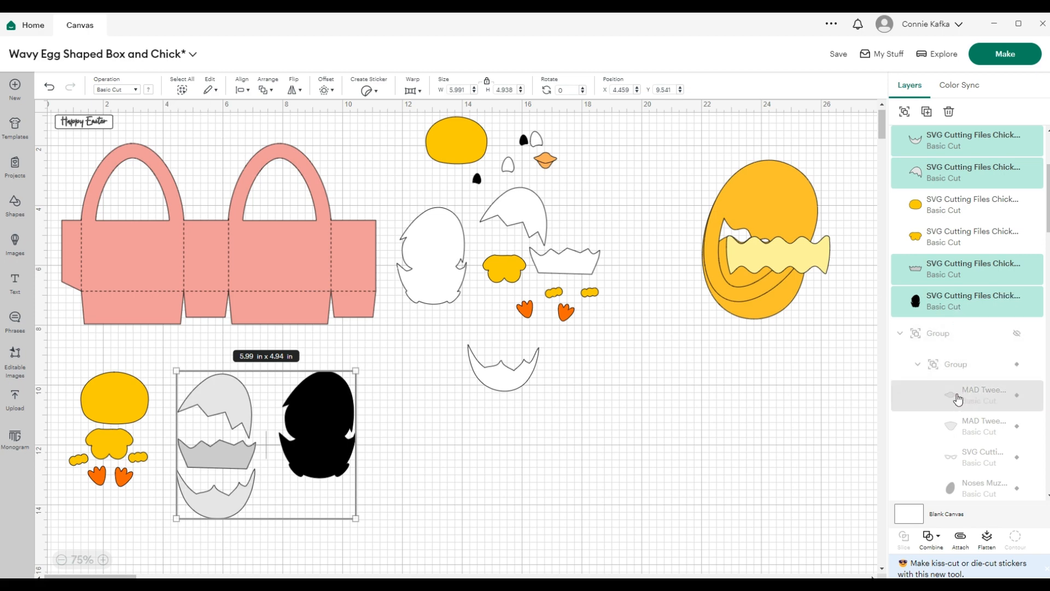
scroll(958, 399, "up", 3)
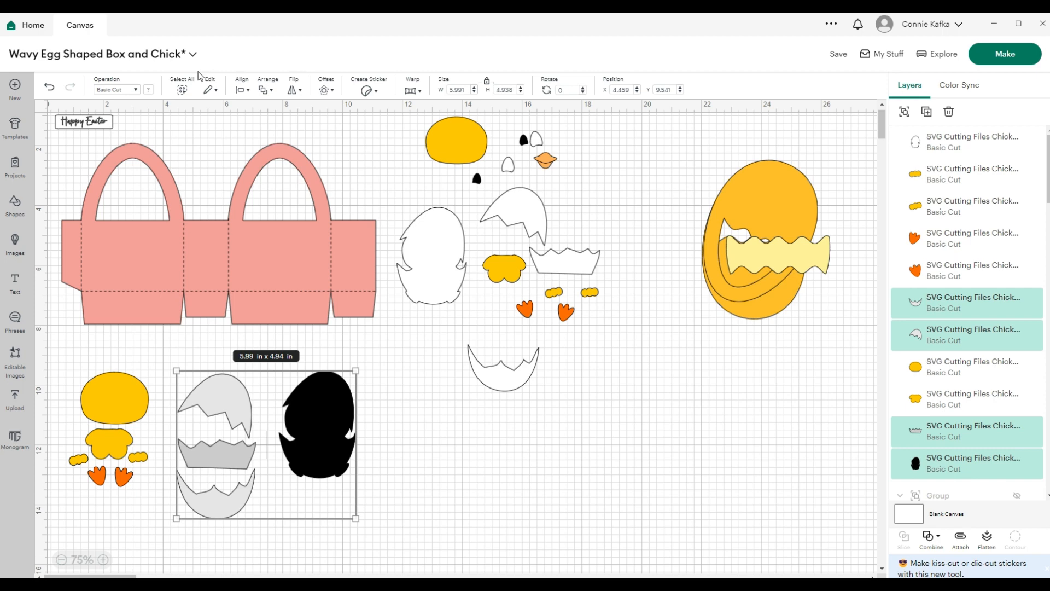
left_click(149, 91)
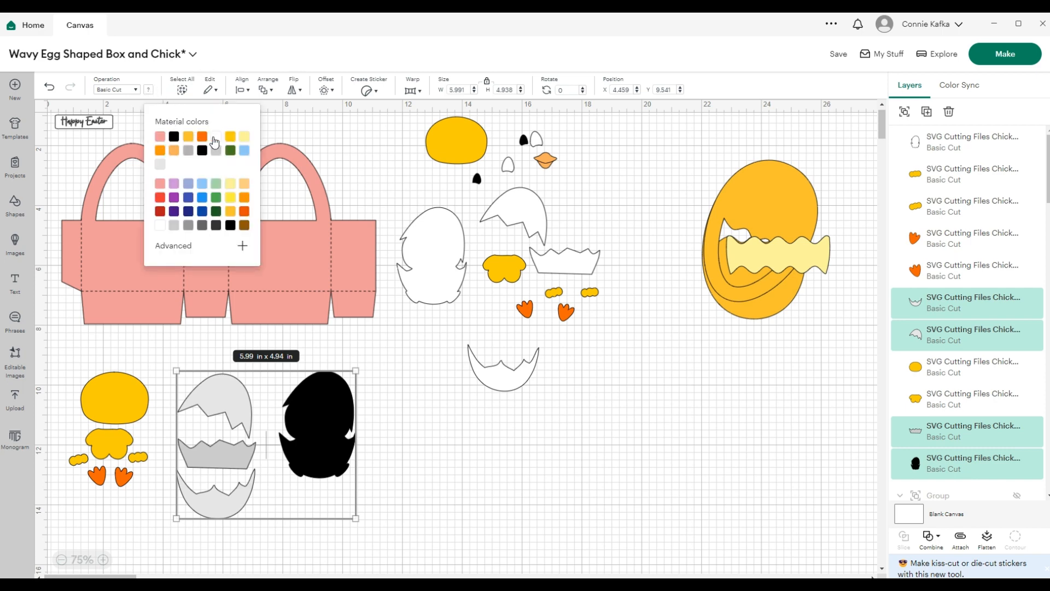
left_click(217, 138)
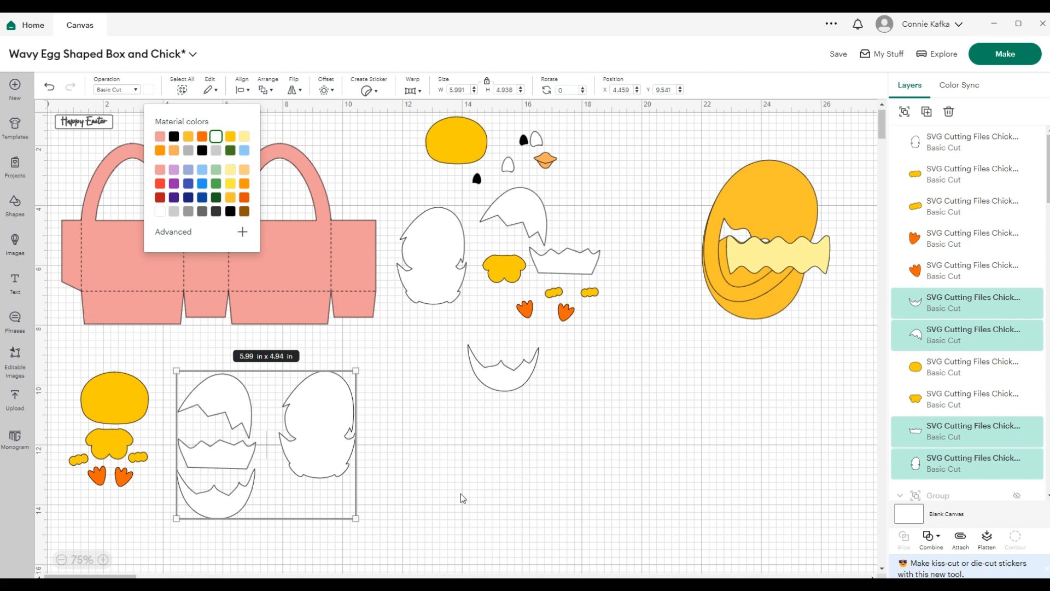
left_click(408, 477)
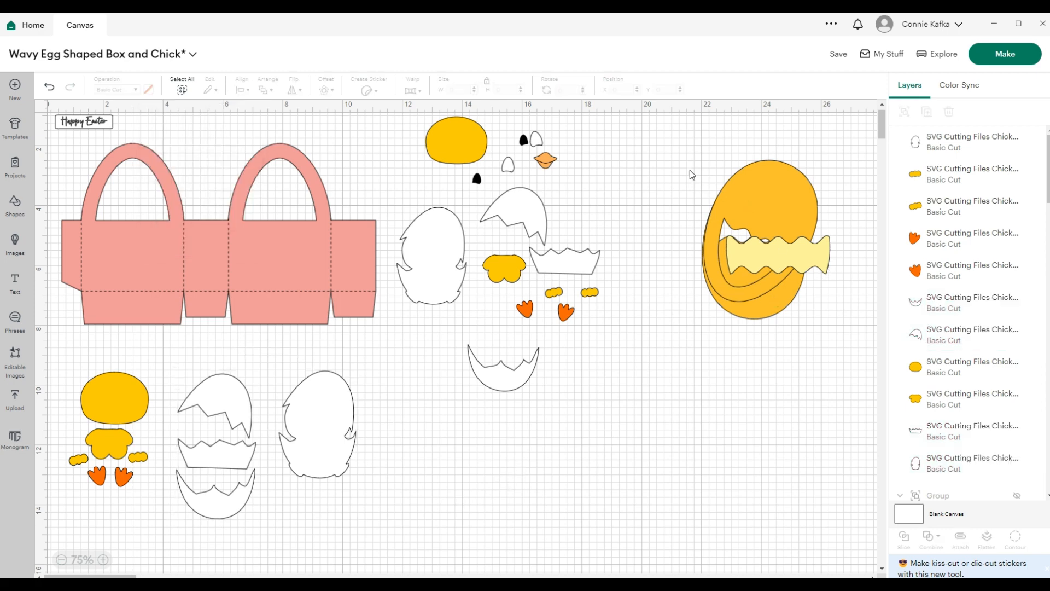
- Place the egg handle pieces and wavy band over the box's second handle, then raise the band across the egg
mouse_move(690, 172)
left_mouse_down()
mouse_move(823, 309)
mouse_move(317, 268)
left_mouse_up()
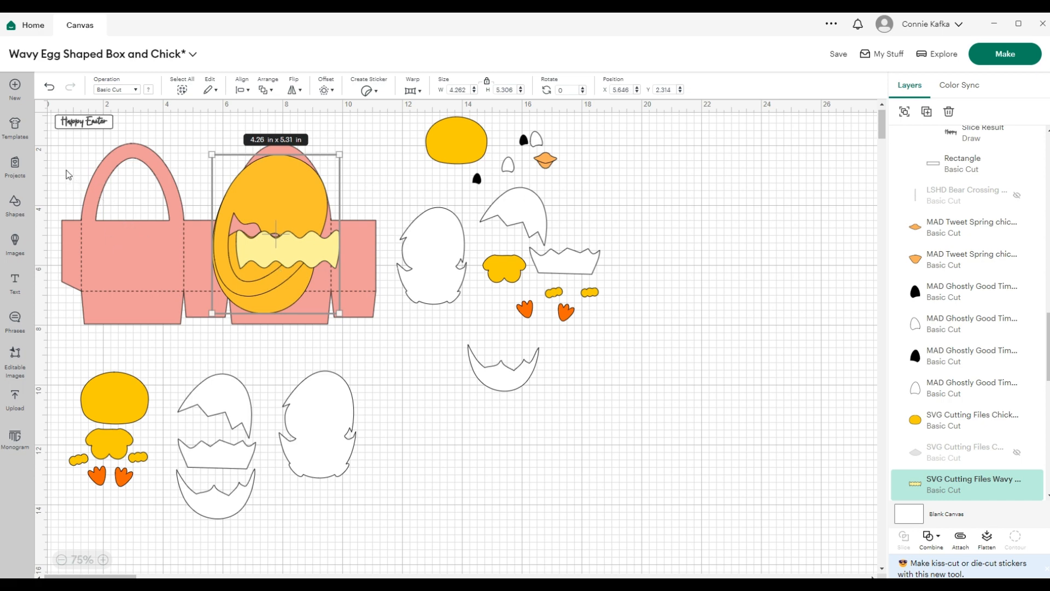
left_click_drag(60, 158, 362, 320)
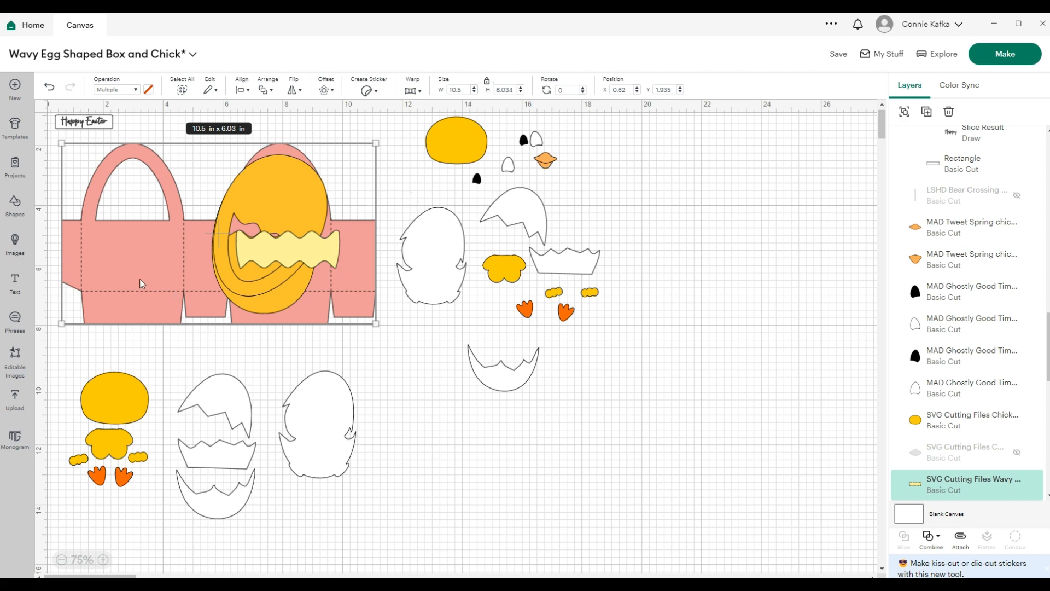
left_click(443, 441)
mouse_move(297, 268)
left_mouse_down()
mouse_move(402, 288)
mouse_move(260, 248)
left_mouse_up()
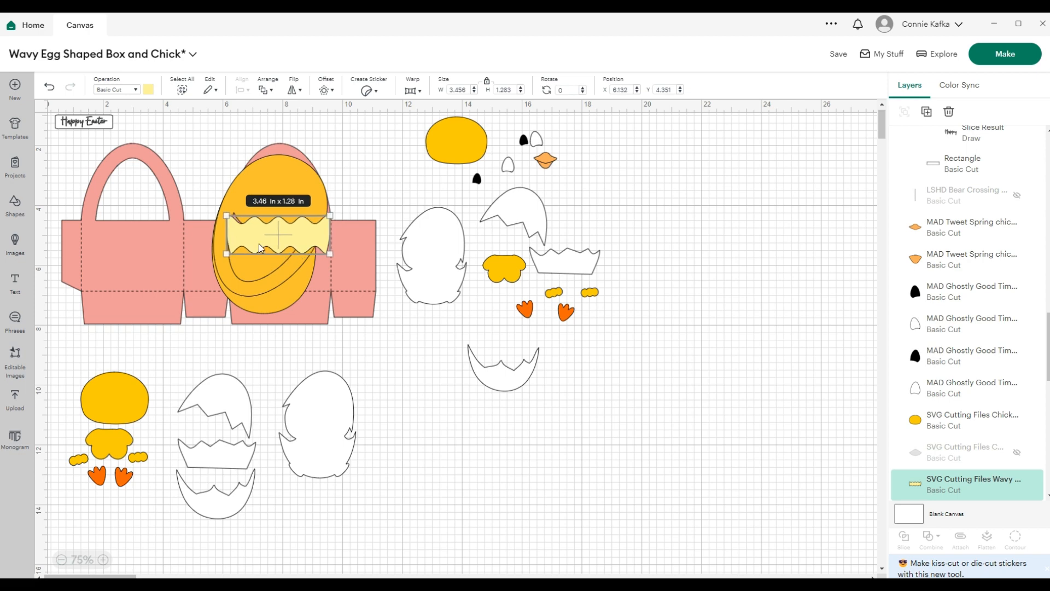
- Shift the pink box to the canvas's zero mark and group it with the egg handle pieces and wavy band
left_click_drag(73, 162, 52, 160)
left_click(361, 337)
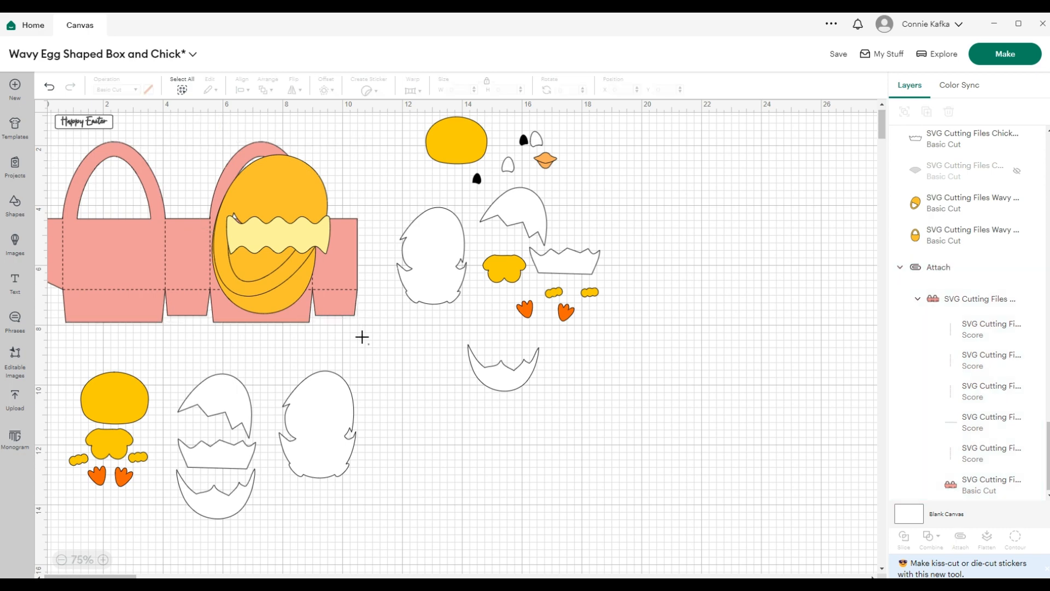
left_click_drag(362, 337, 146, 203)
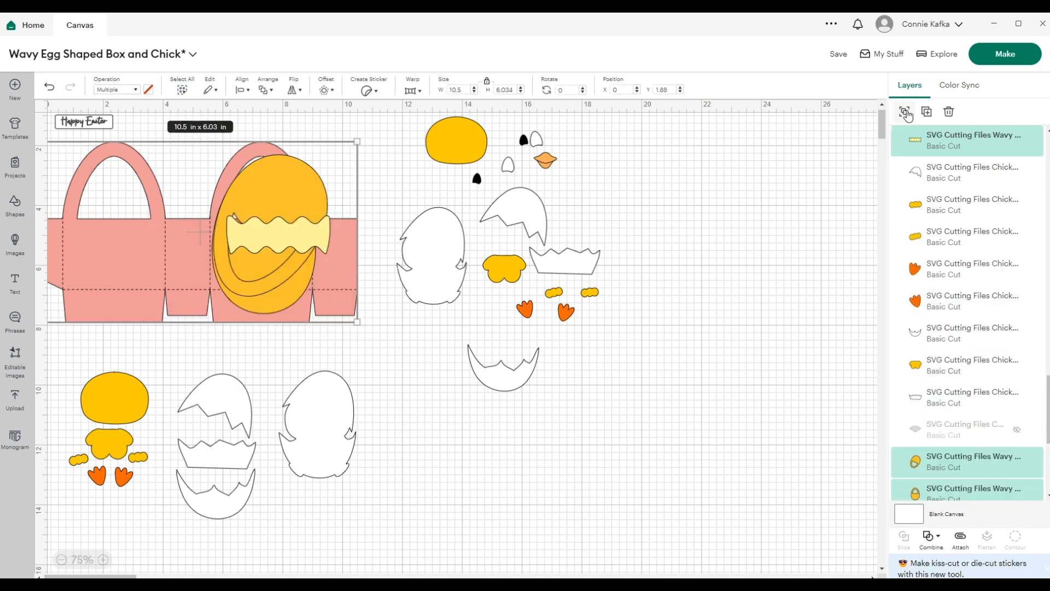
left_click(905, 113)
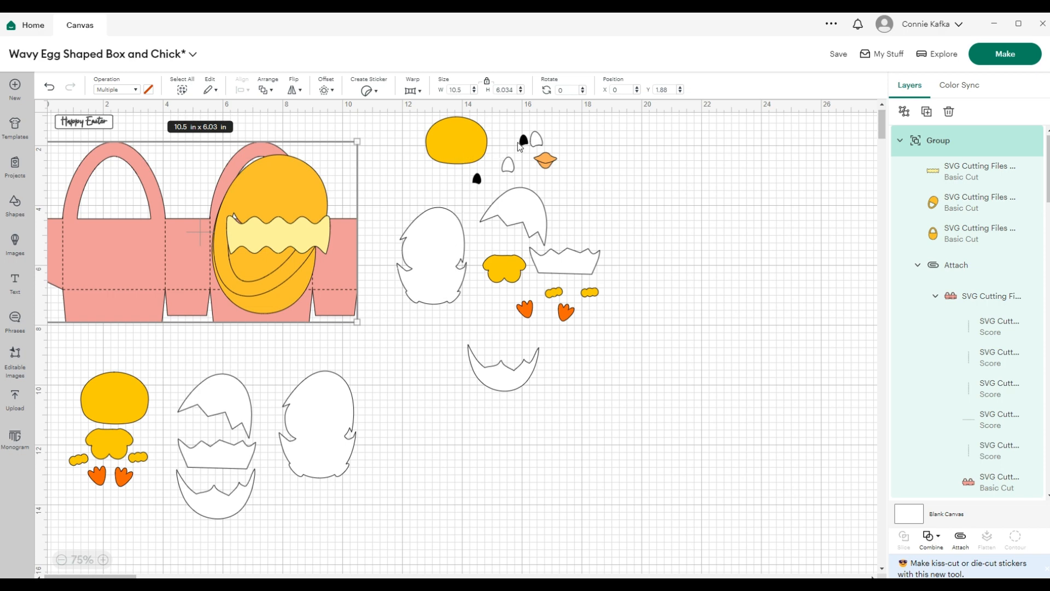
- Move both black pupils onto their matching white eye shapes
left_click_drag(524, 147, 536, 143)
left_click_drag(478, 178, 508, 173)
left_click_drag(577, 136, 531, 140)
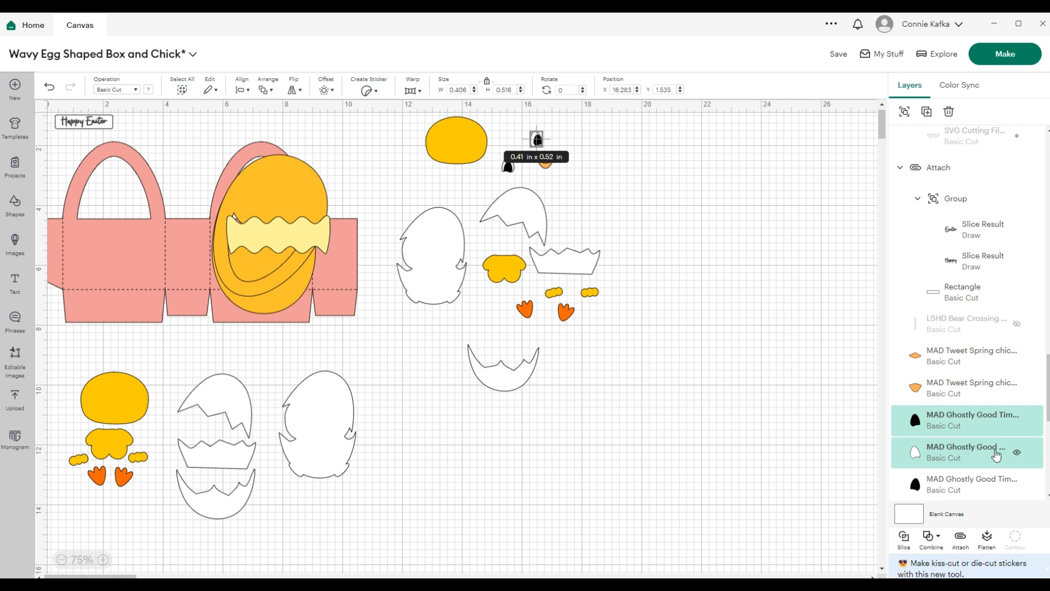
left_click(731, 204)
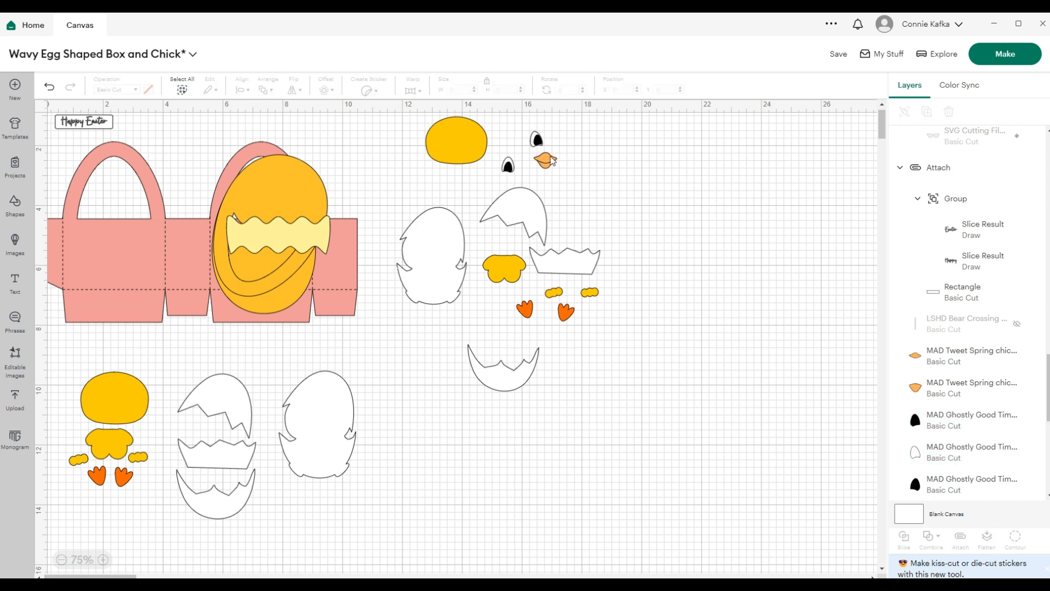
- Separate the upper eye's pupil from its white and check the size of each piece
left_click_drag(539, 142, 573, 141)
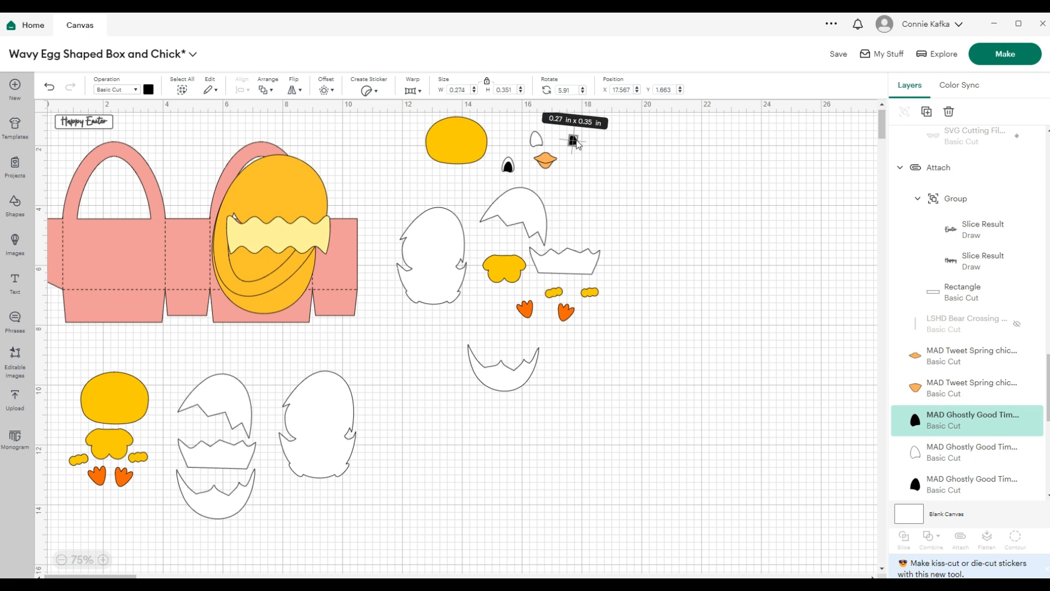
left_click(616, 176)
left_click(575, 143)
left_click(539, 143)
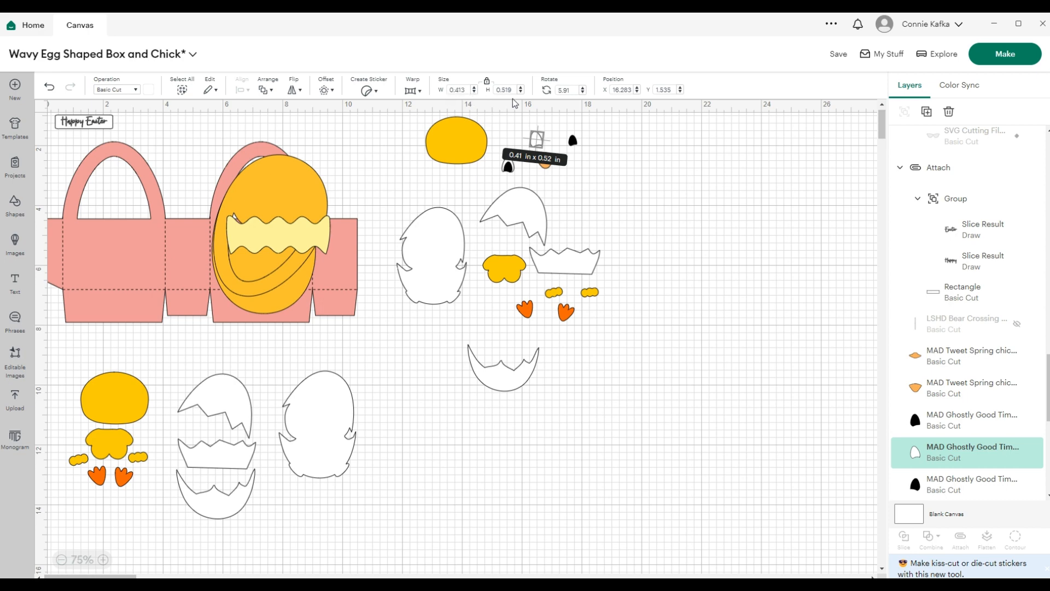
left_click(598, 164)
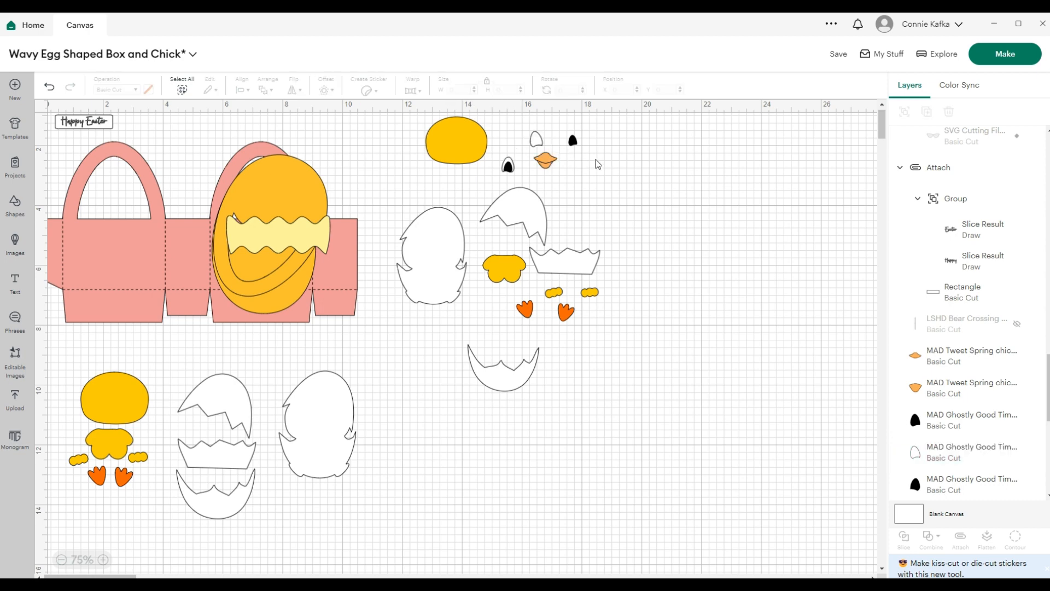
left_click(575, 144)
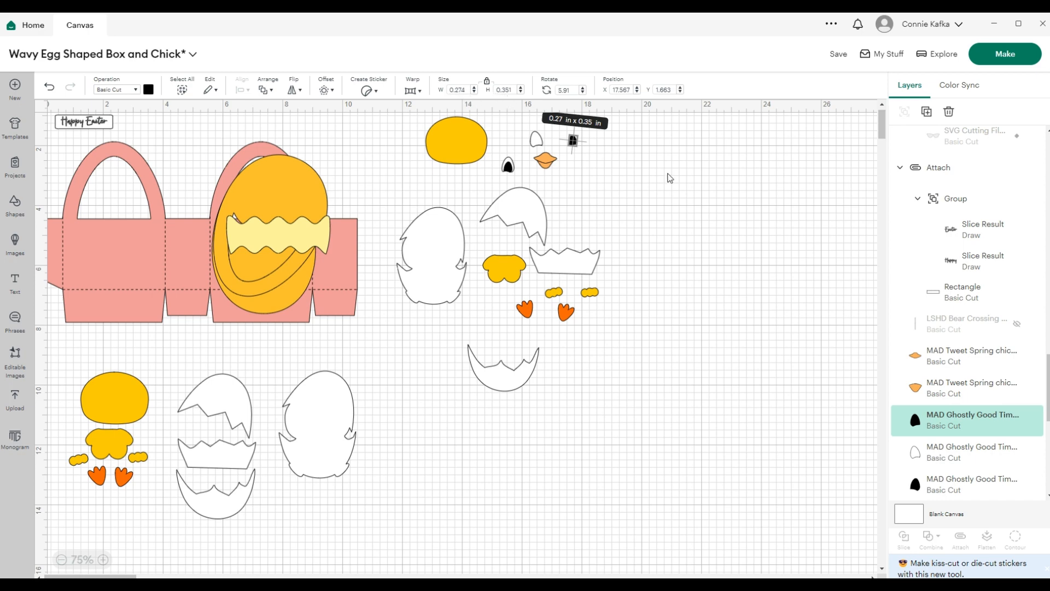
left_click(624, 159)
- Put the pupil back on the upper eye's white, group the two pieces, and move the eye toward the 17-inch mark
left_click_drag(573, 148, 532, 141)
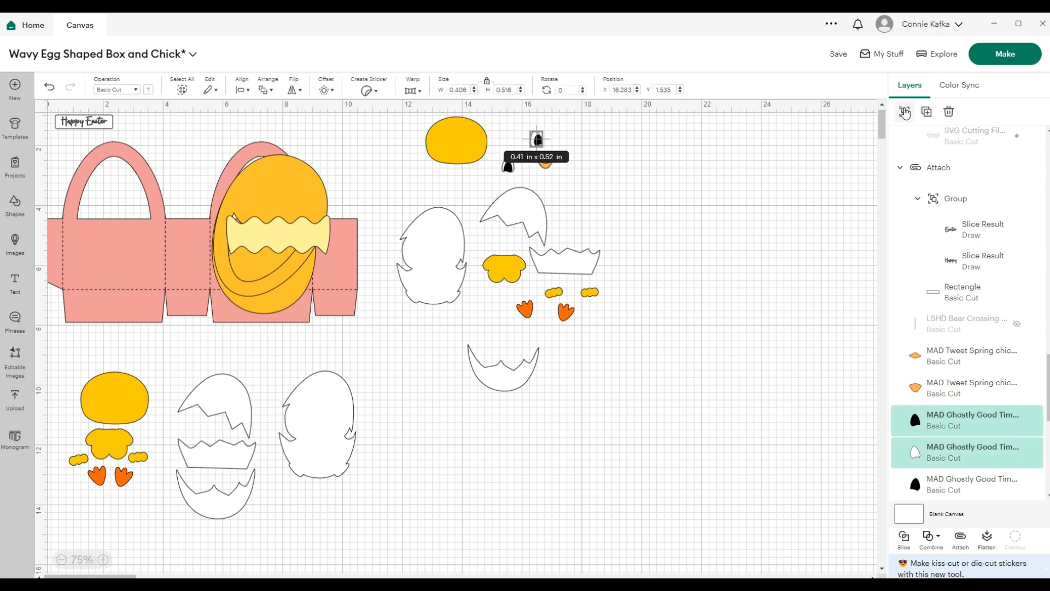
left_click(905, 112)
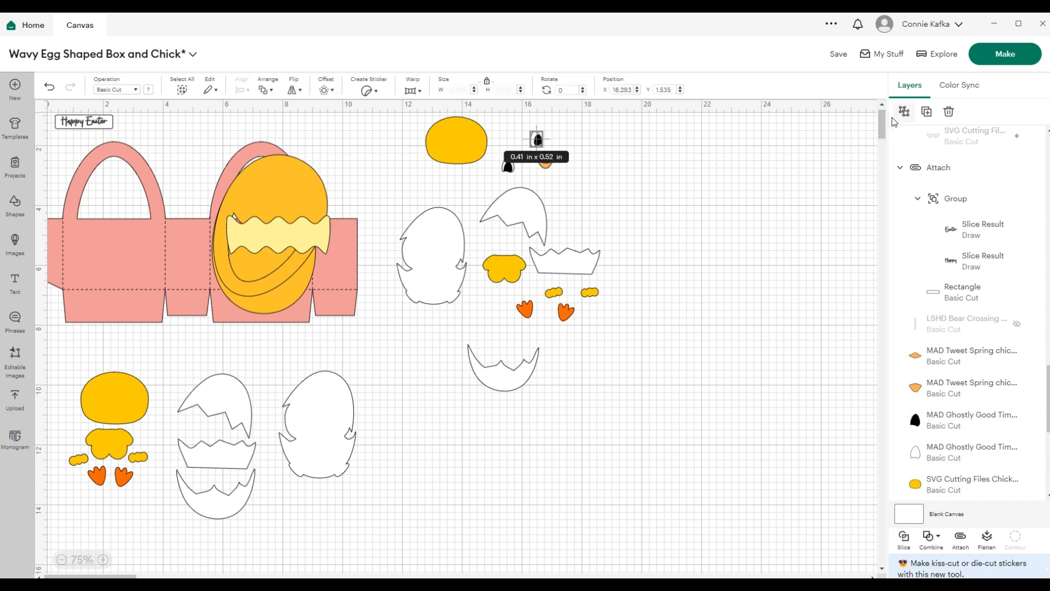
left_click(656, 178)
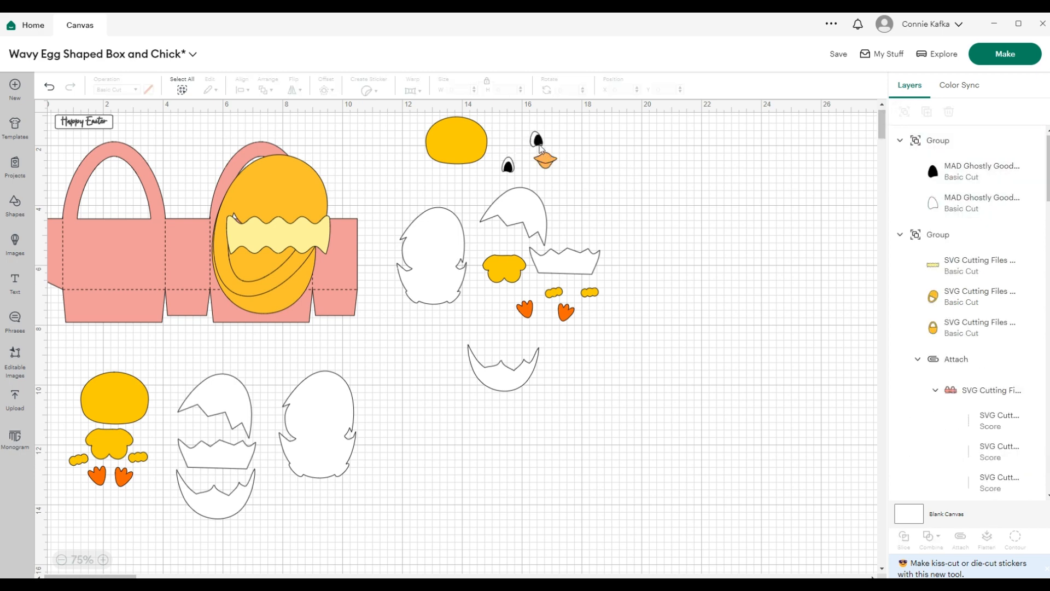
left_click_drag(539, 145, 567, 153)
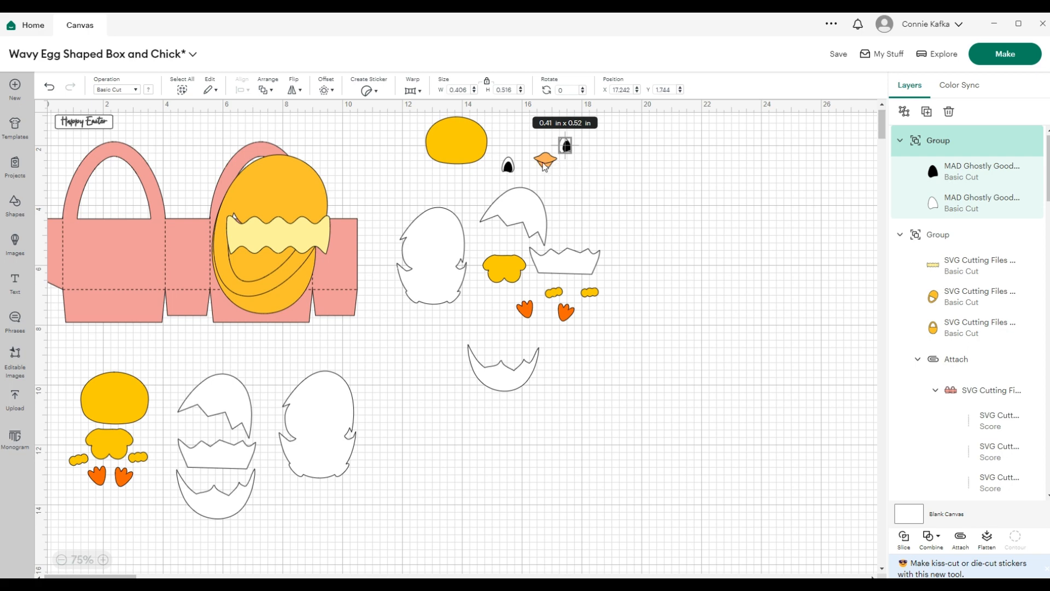
- Separate the upper beak piece from the lower one and place it below the grouped eye
left_click(544, 164)
left_click_drag(565, 184, 550, 159)
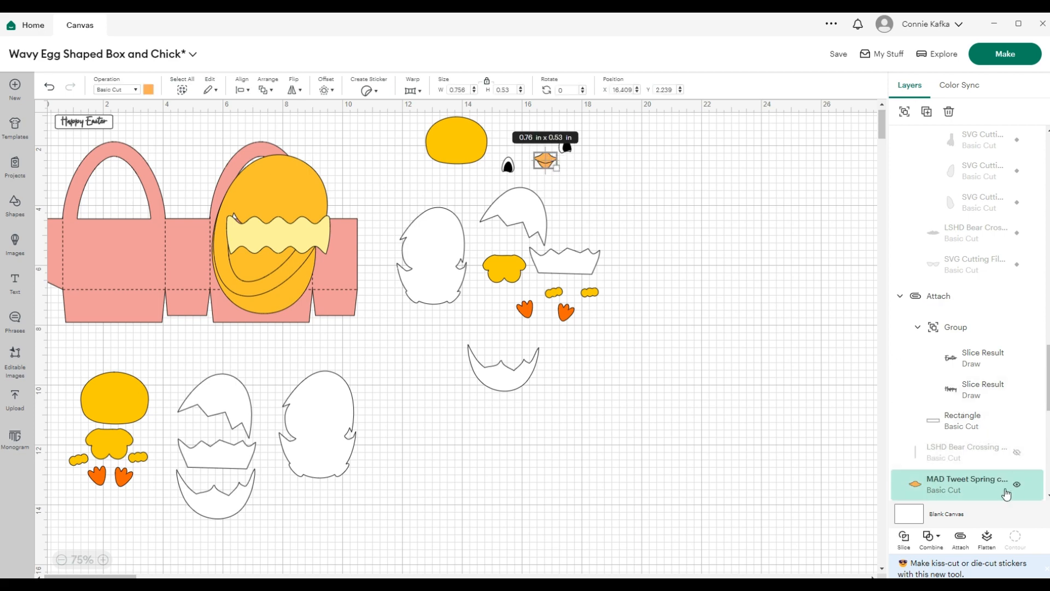
right_click(961, 487)
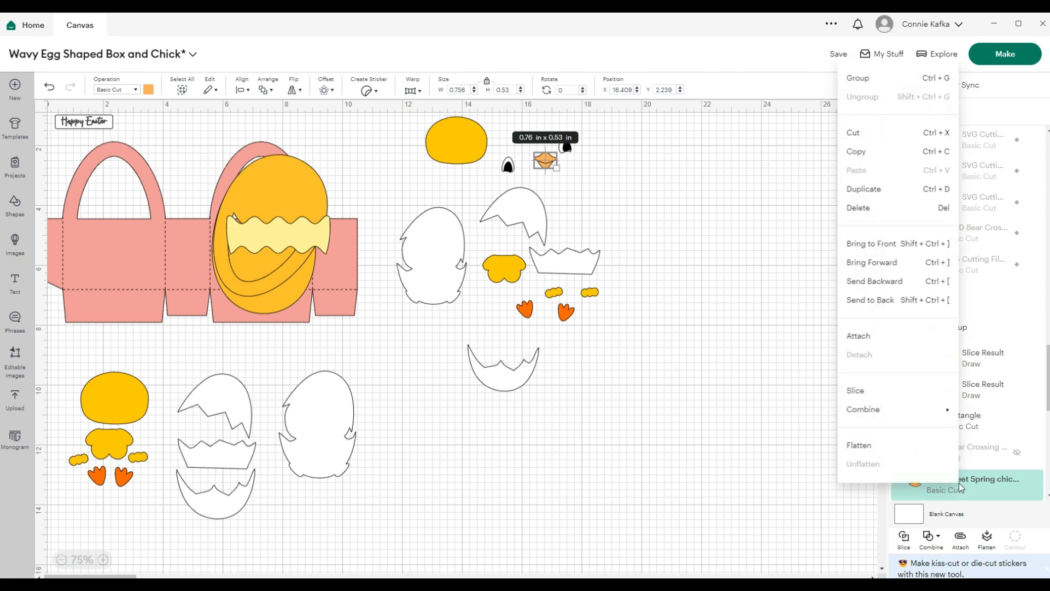
left_click(759, 511)
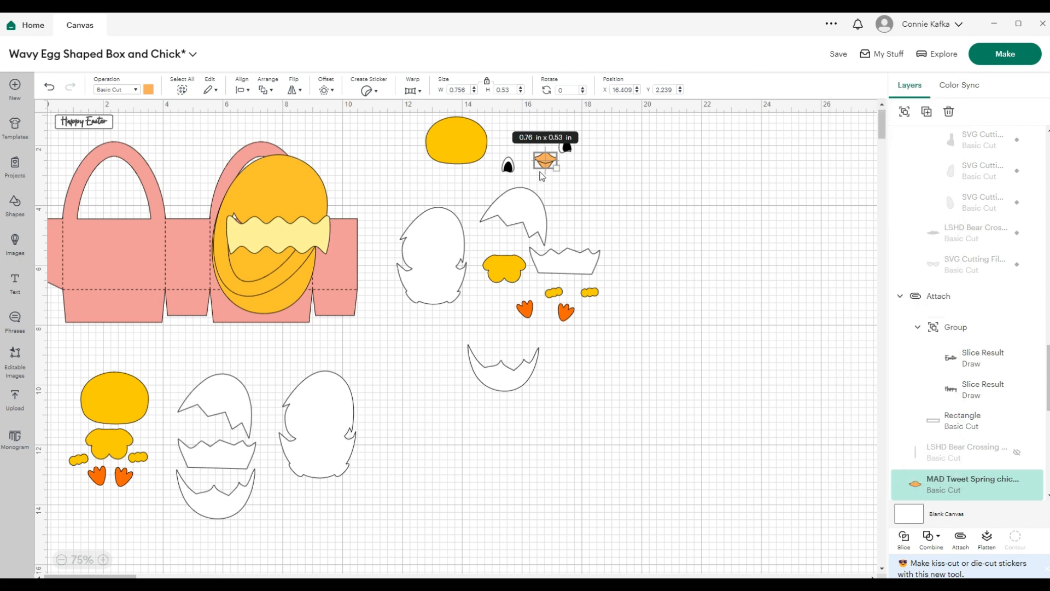
left_click(632, 210)
left_click_drag(550, 167, 600, 188)
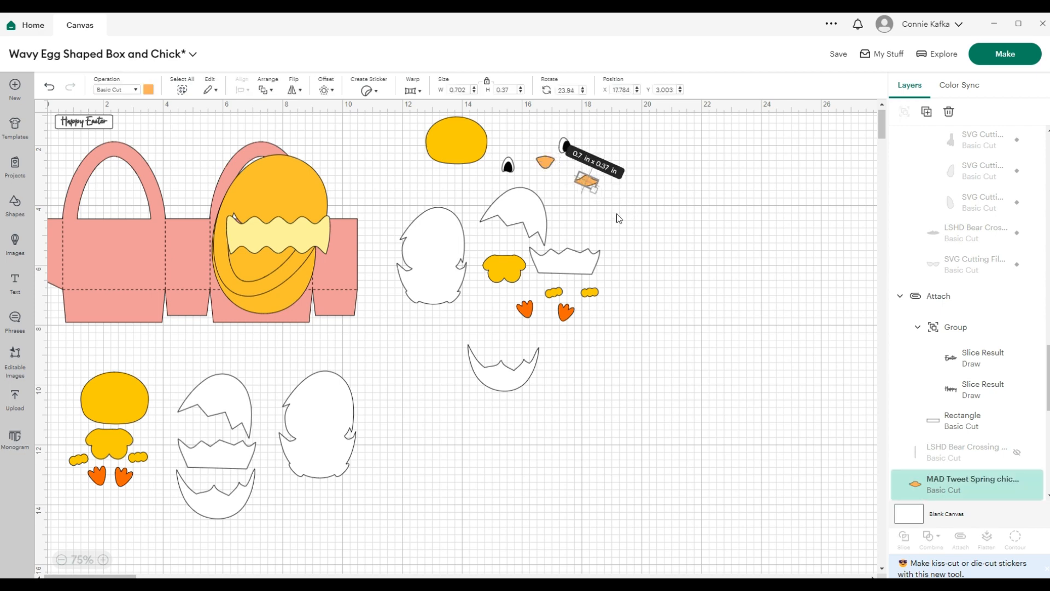
left_click(631, 218)
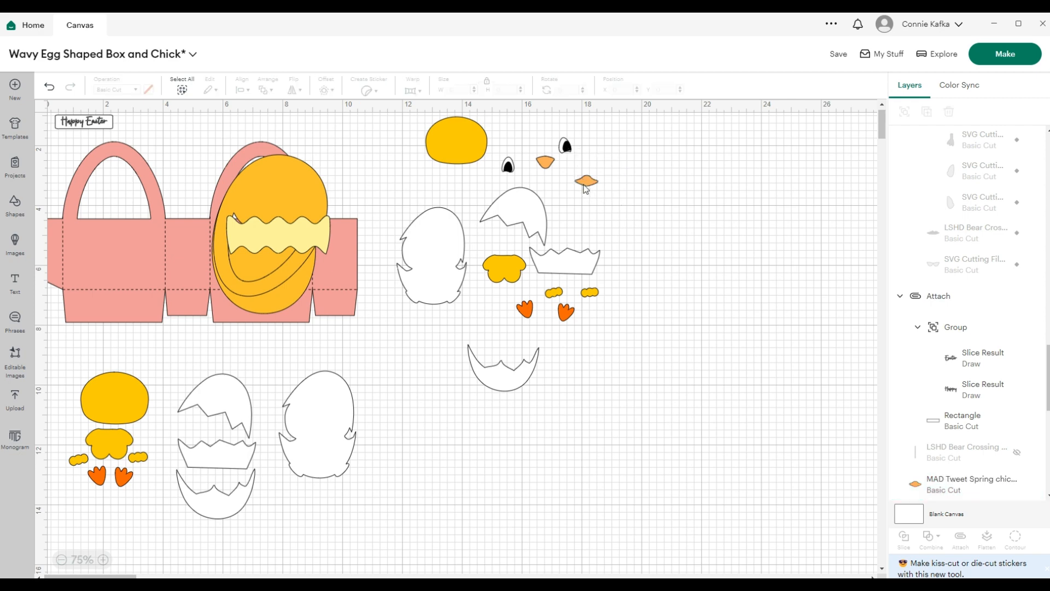
- Check the sizes of both beak pieces and the lower chick head
left_click(585, 186)
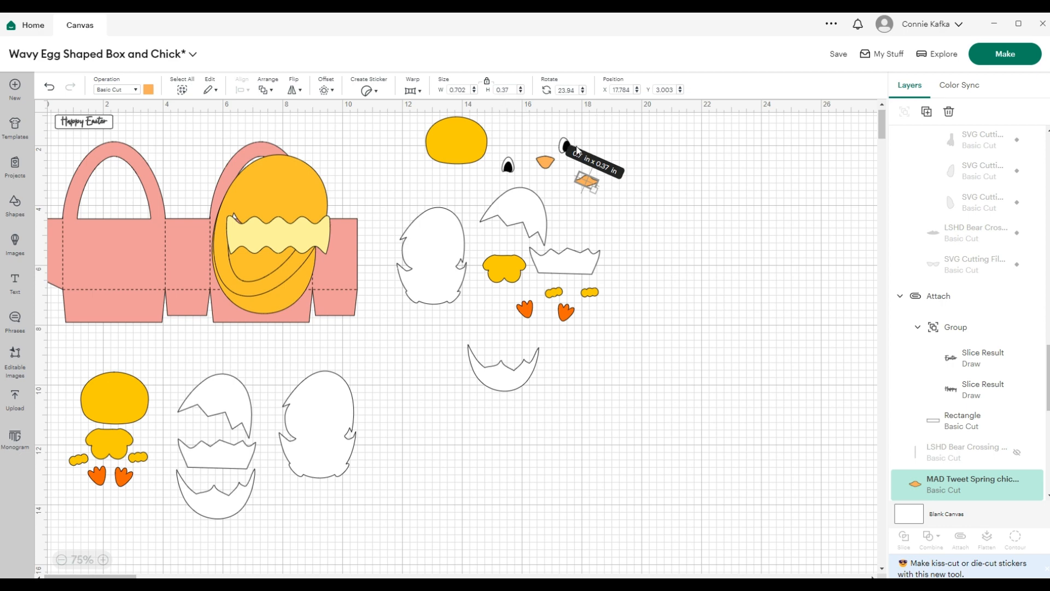
left_click(547, 163)
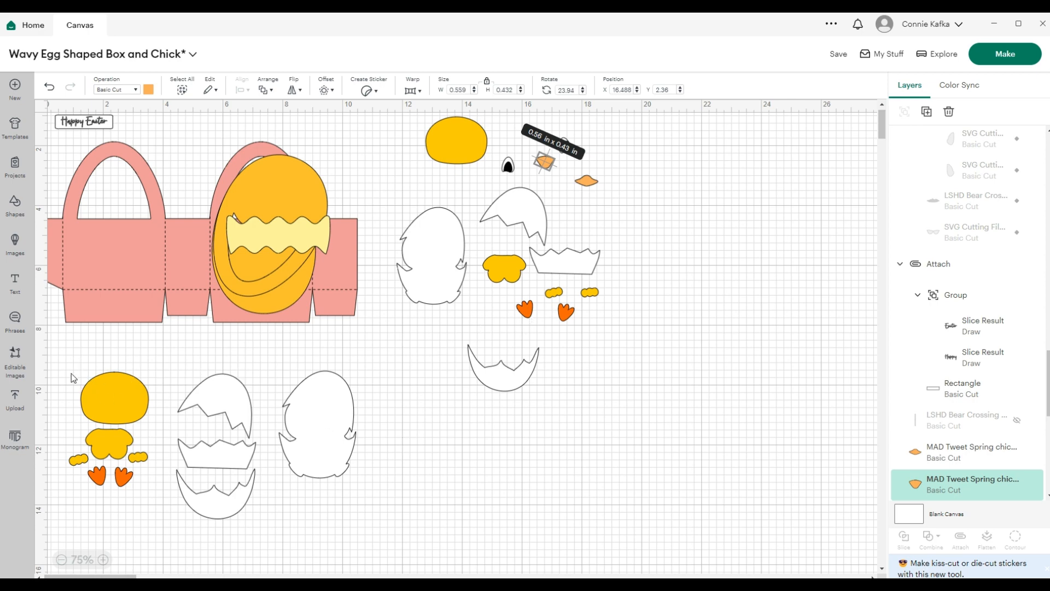
left_click(115, 399)
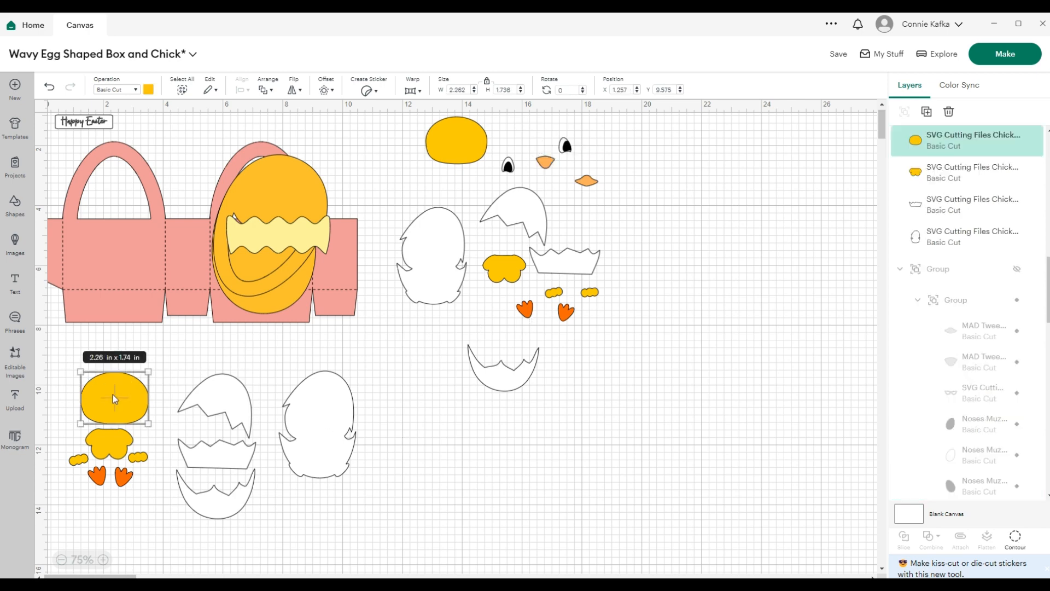
left_click(61, 357)
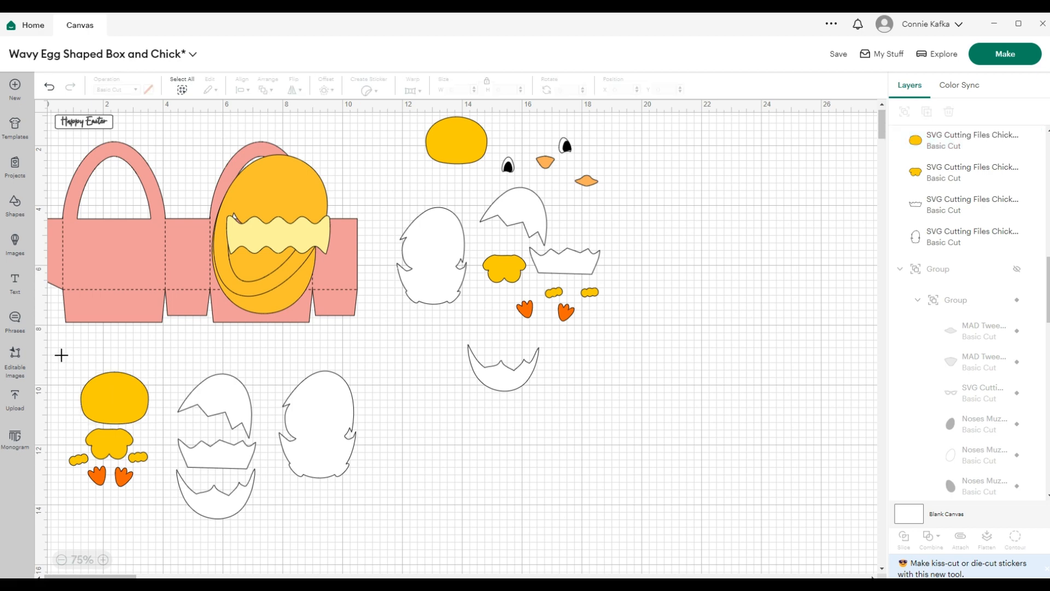
- Group the lower set of chick and eggshell pieces, try scaling it to about 8.56 by 4.41 inches, and undo the scaling
left_click(321, 430)
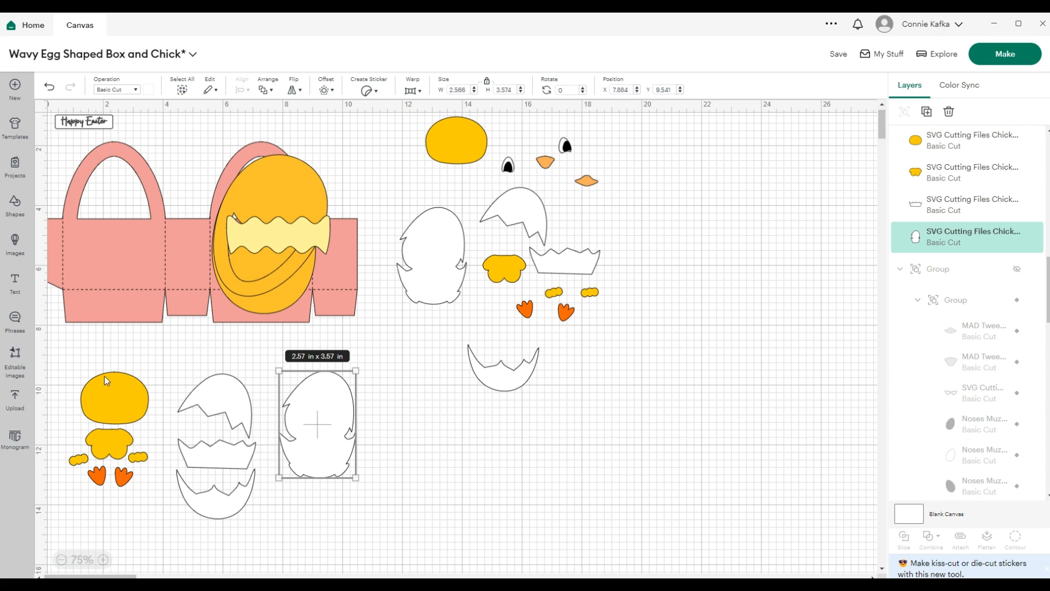
left_click_drag(59, 358, 392, 551)
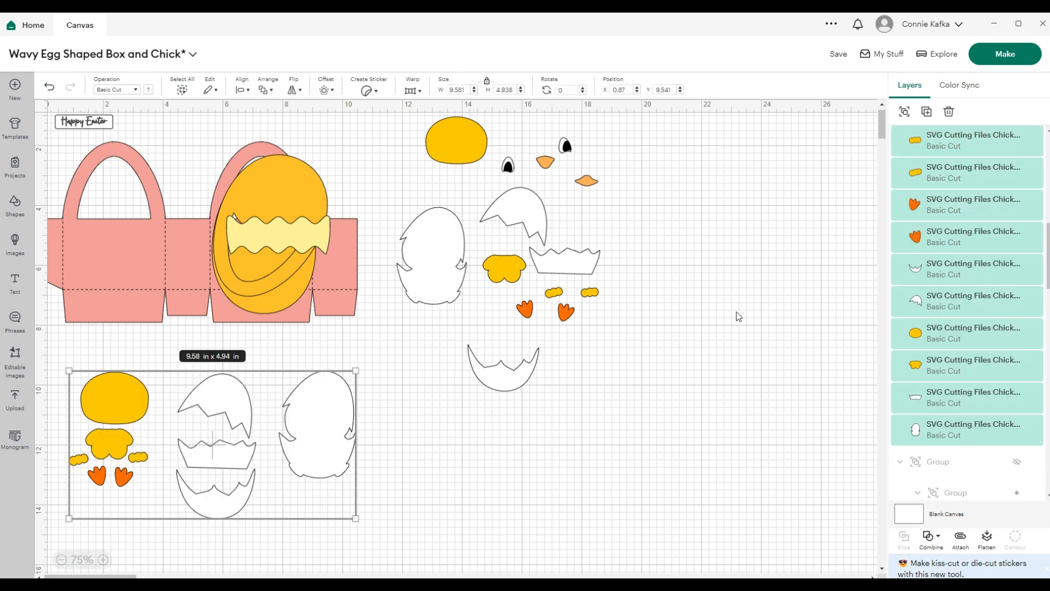
left_click(912, 109)
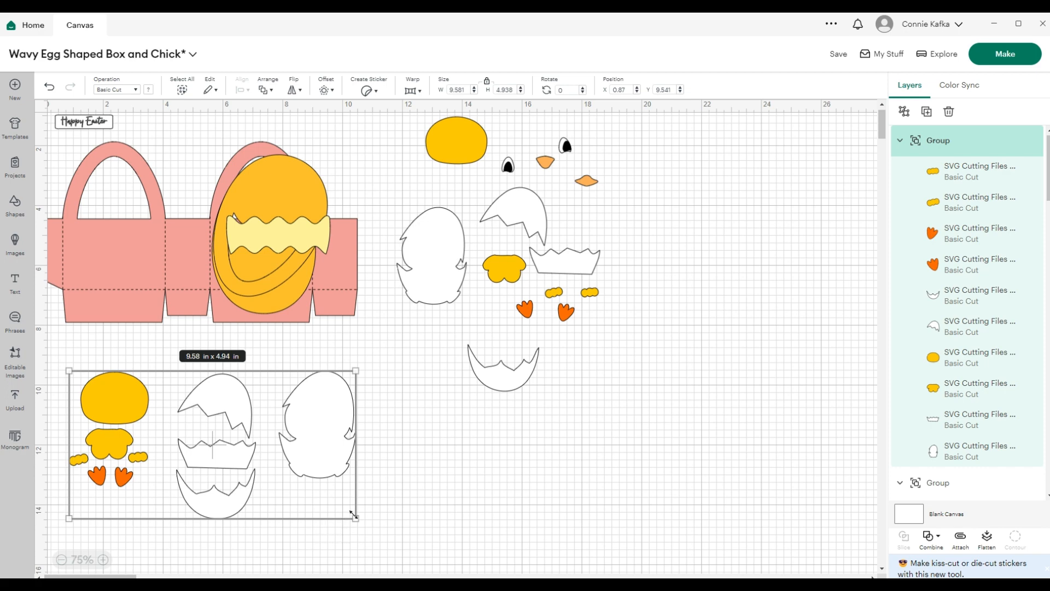
left_click_drag(353, 516, 326, 503)
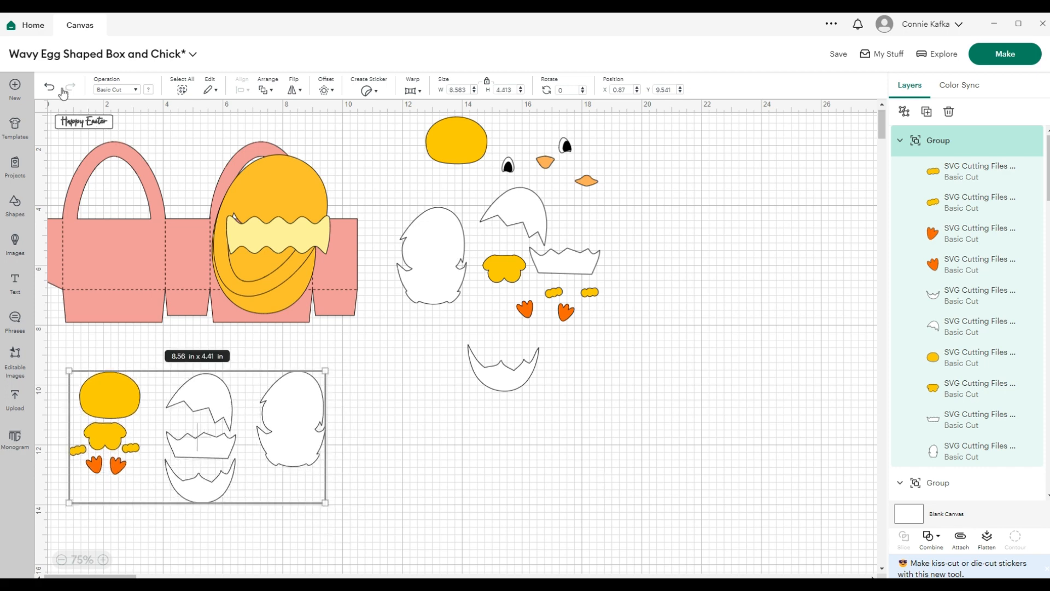
left_click(49, 87)
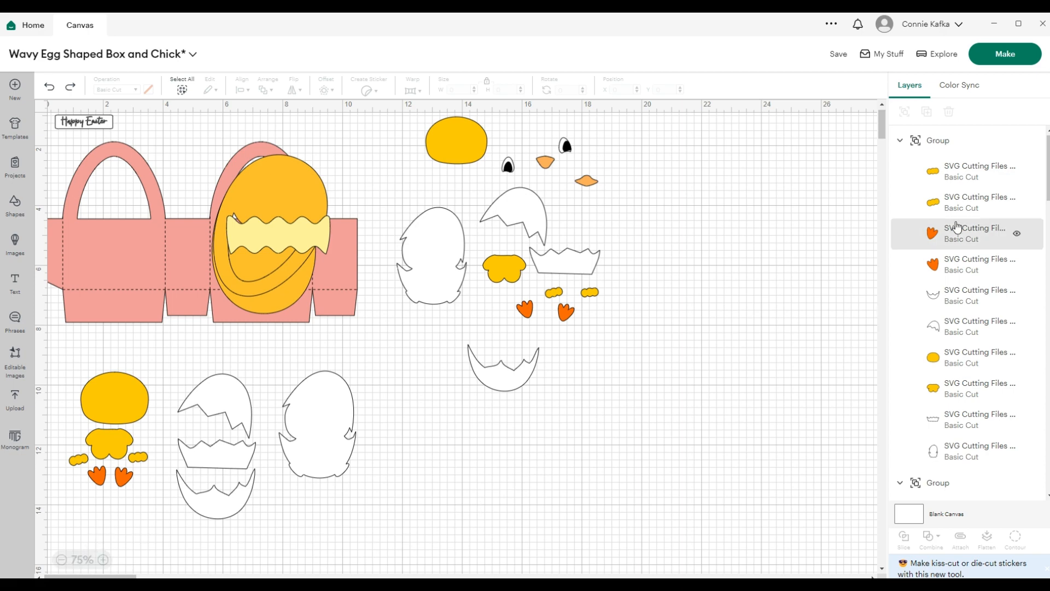
- Group the separated hatching chick pieces beside the egg box and hide that group
scroll(968, 240, "down", 5)
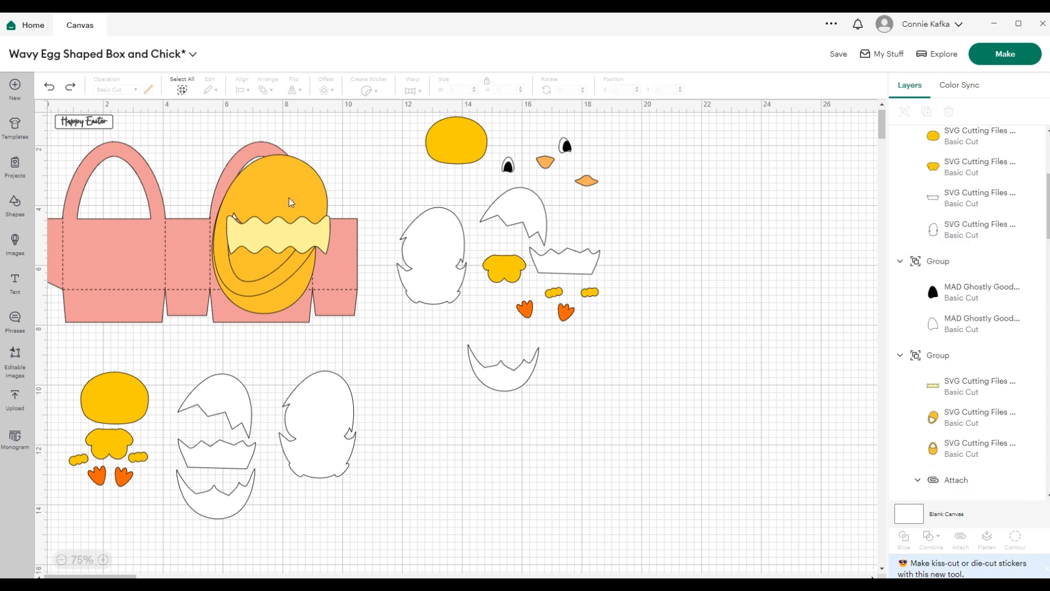
left_click_drag(400, 126, 634, 395)
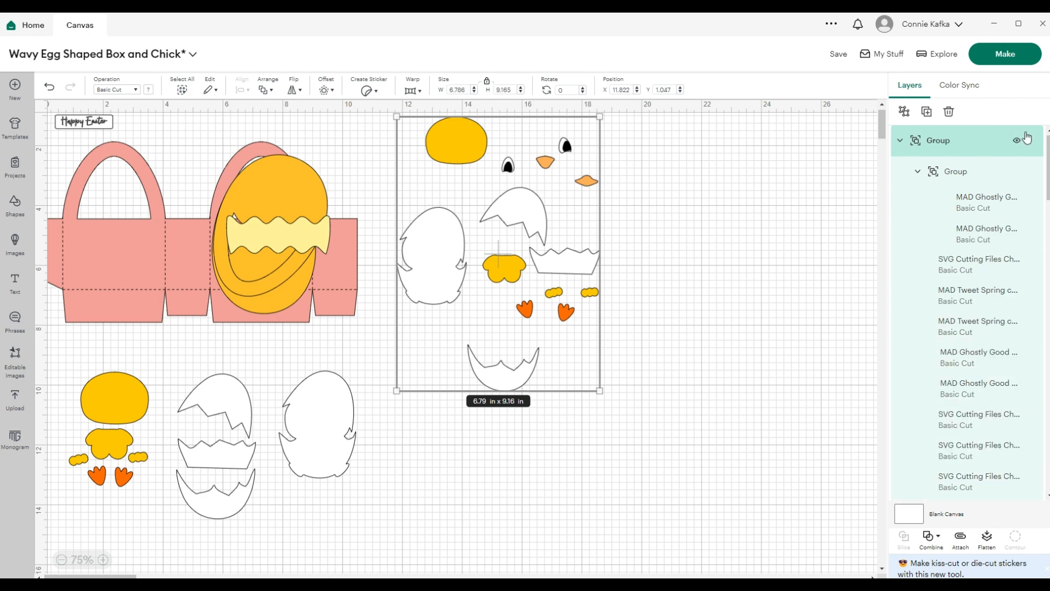
left_click(1017, 140)
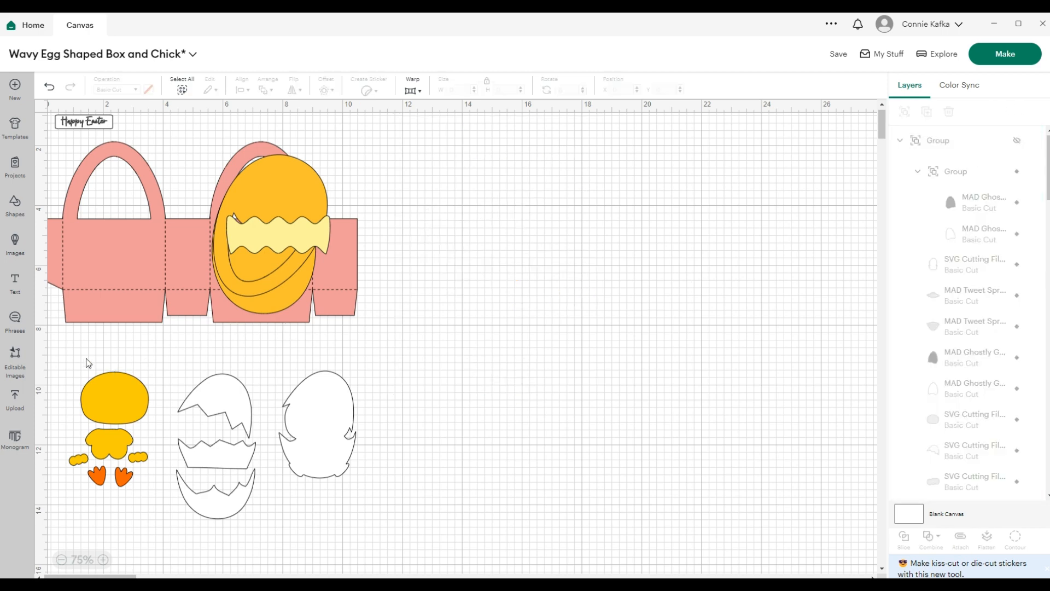
- Delete the group of chick and eggshell pieces below the egg box
left_click_drag(64, 354, 423, 564)
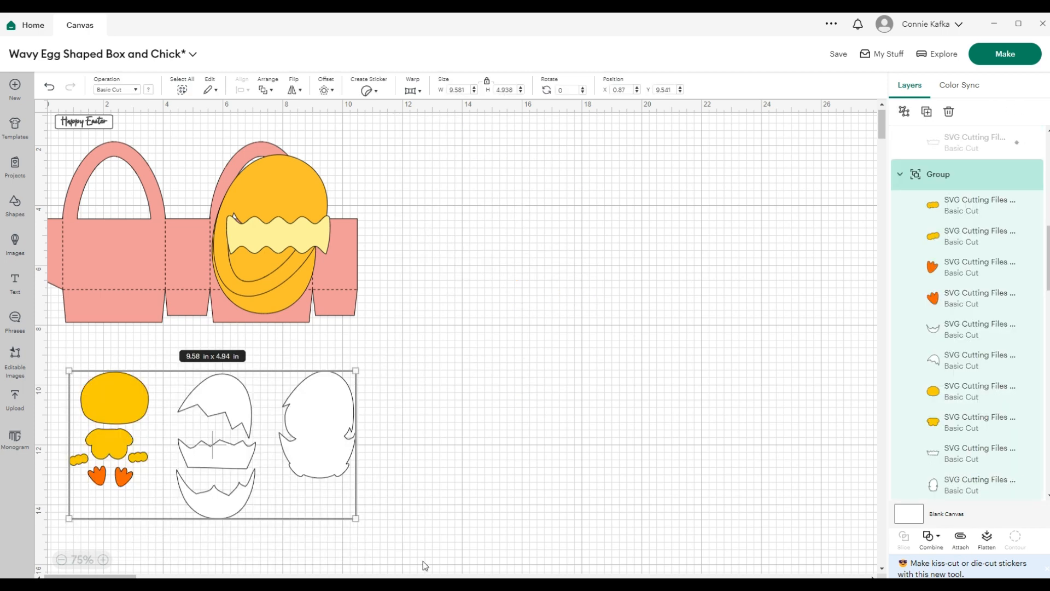
key("Delete")
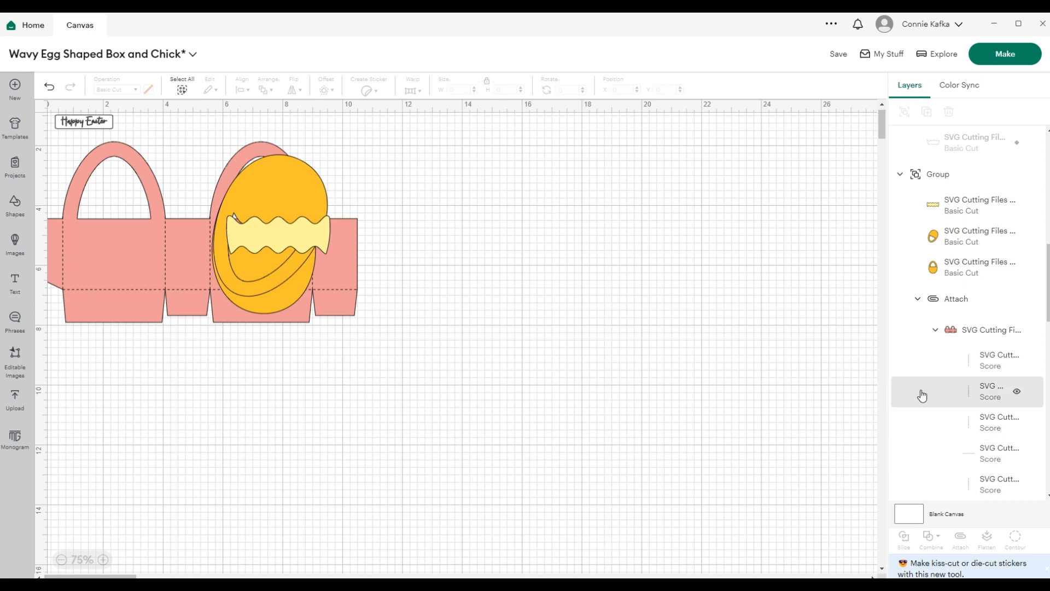
- Show the hidden group of the chick with glasses and move it to about X 13.9, Y 5.8
scroll(922, 390, "down", 5)
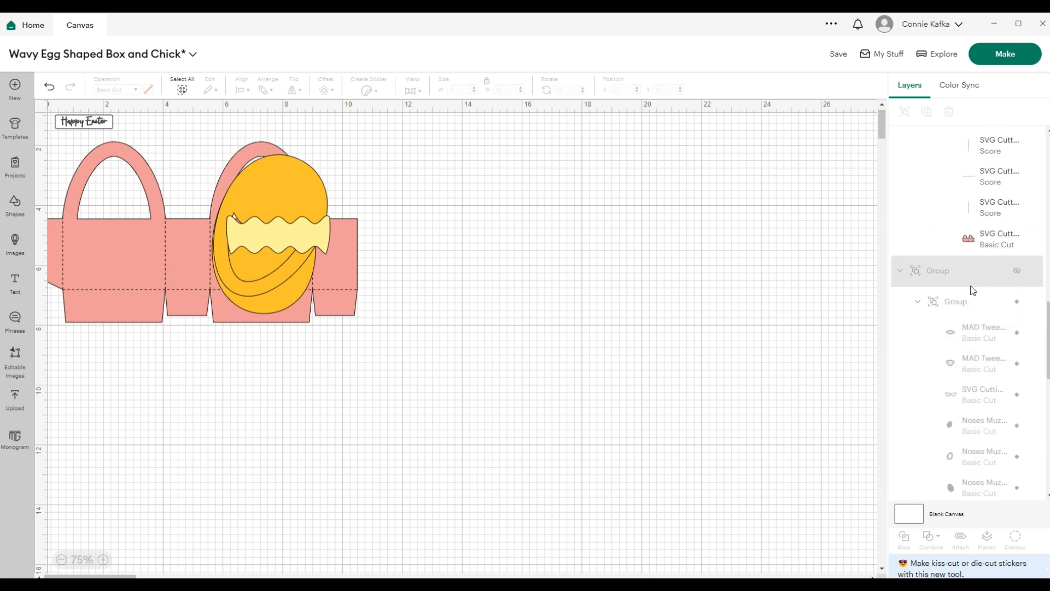
left_click(1018, 270)
left_click_drag(758, 243, 506, 319)
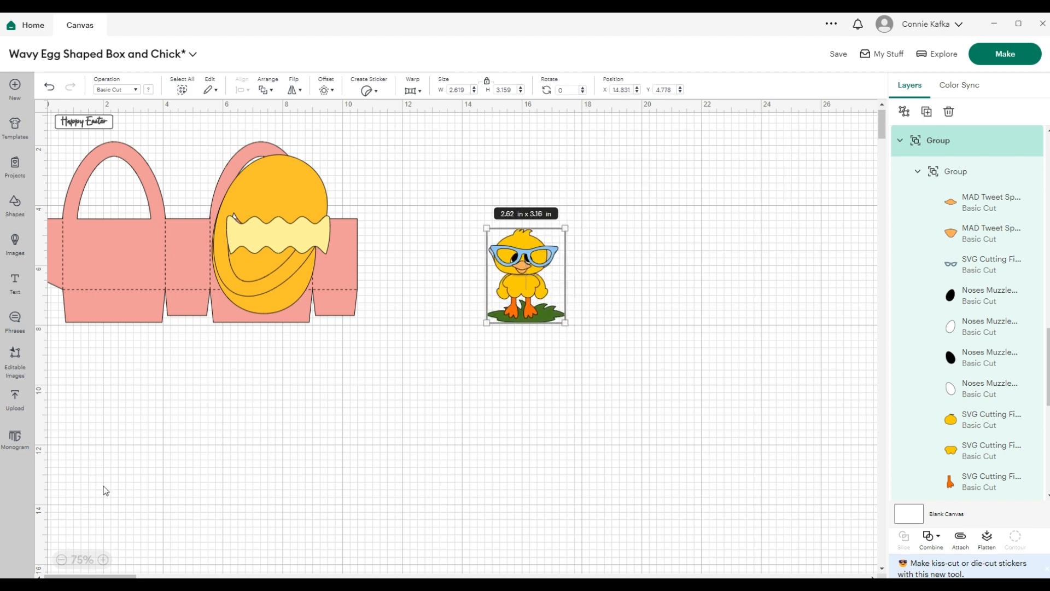
left_click(103, 559)
left_click(108, 559)
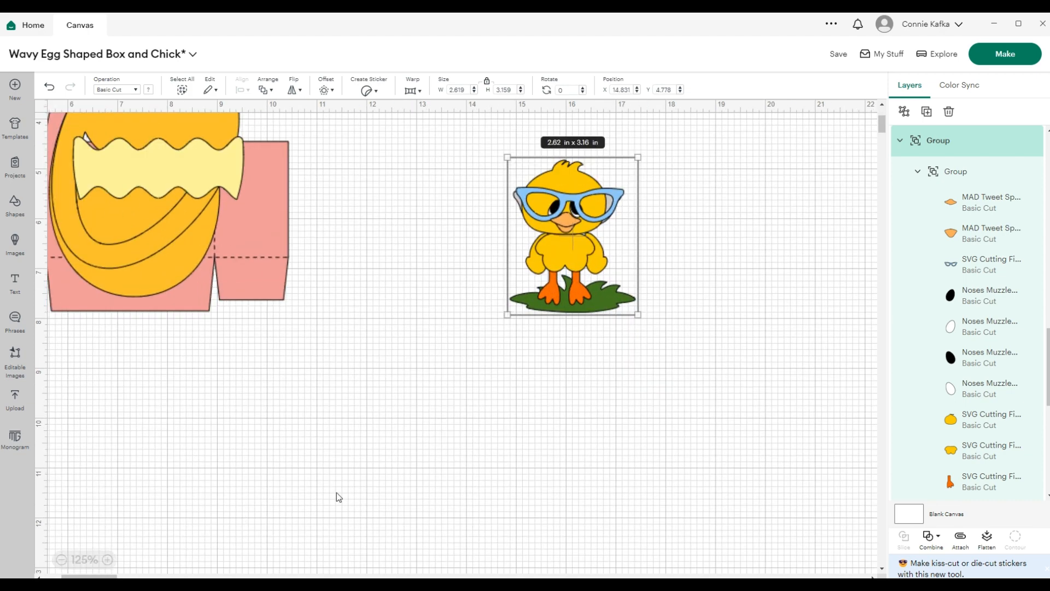
left_click(583, 402)
left_click_drag(579, 257, 532, 309)
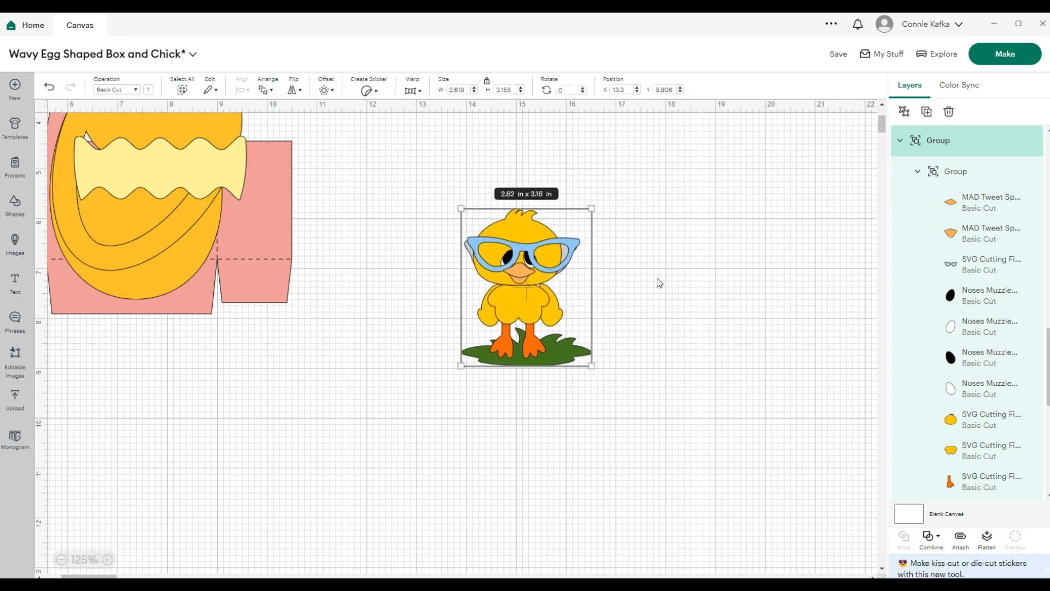
- Ungroup the chick with glasses and move the chick to about X 18.2, away from the gray glasses backing and grass
left_click(693, 279)
left_click(539, 249)
left_click(904, 112)
left_click(684, 260)
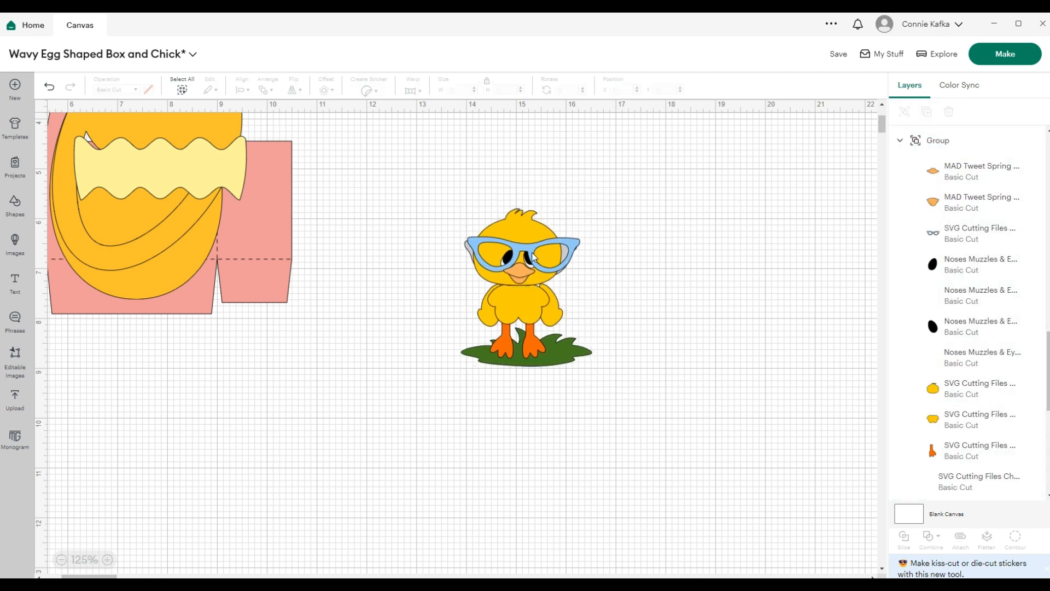
left_click_drag(531, 248, 737, 243)
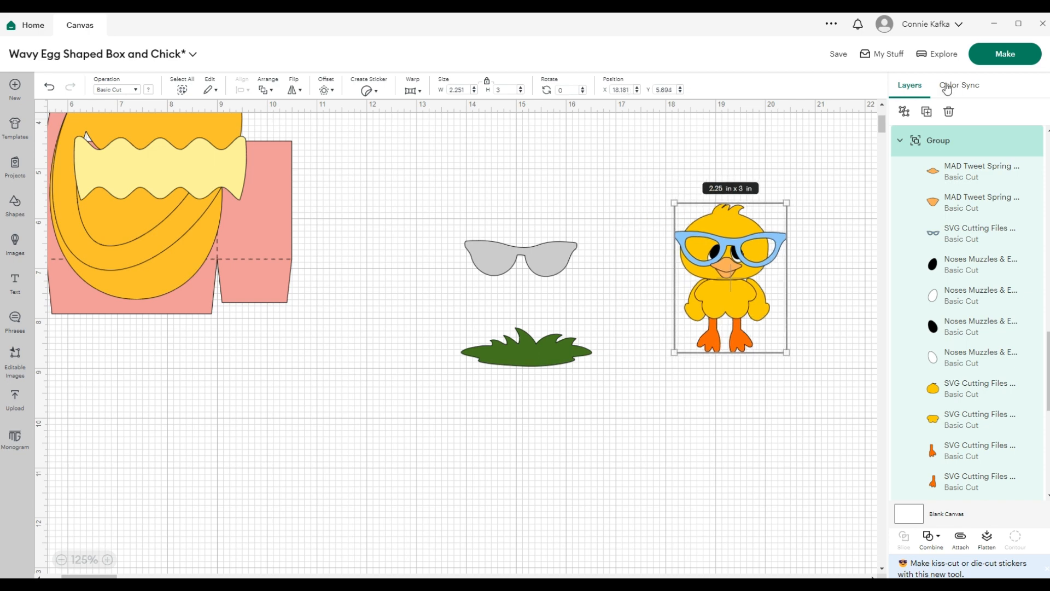
- Ungroup the chick and place its blue glasses frame above the gray backing at about X 13.7, Y 4.8
left_click(904, 112)
left_click(706, 429)
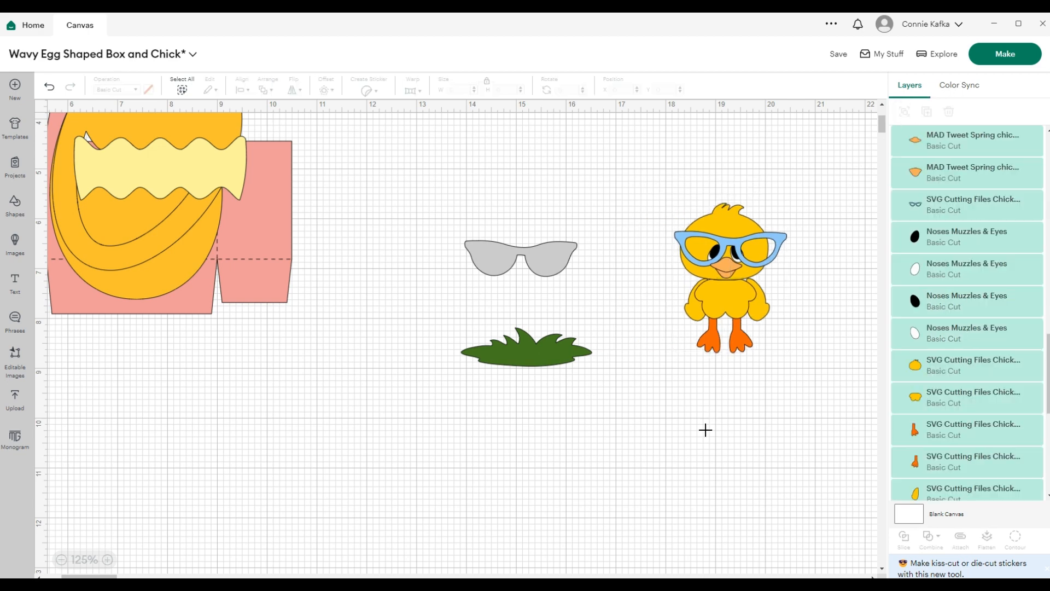
left_click(744, 256)
left_click_drag(744, 256, 520, 184)
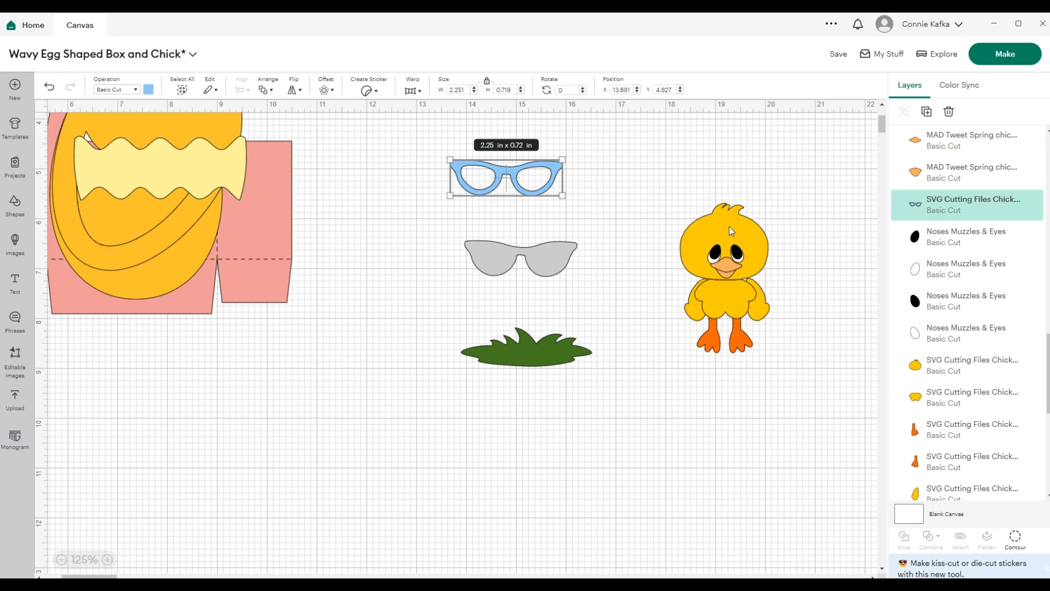
- Separate both pupils and eye whites from the chick's face and check the sizes of one pupil and its white
left_click_drag(715, 254, 623, 256)
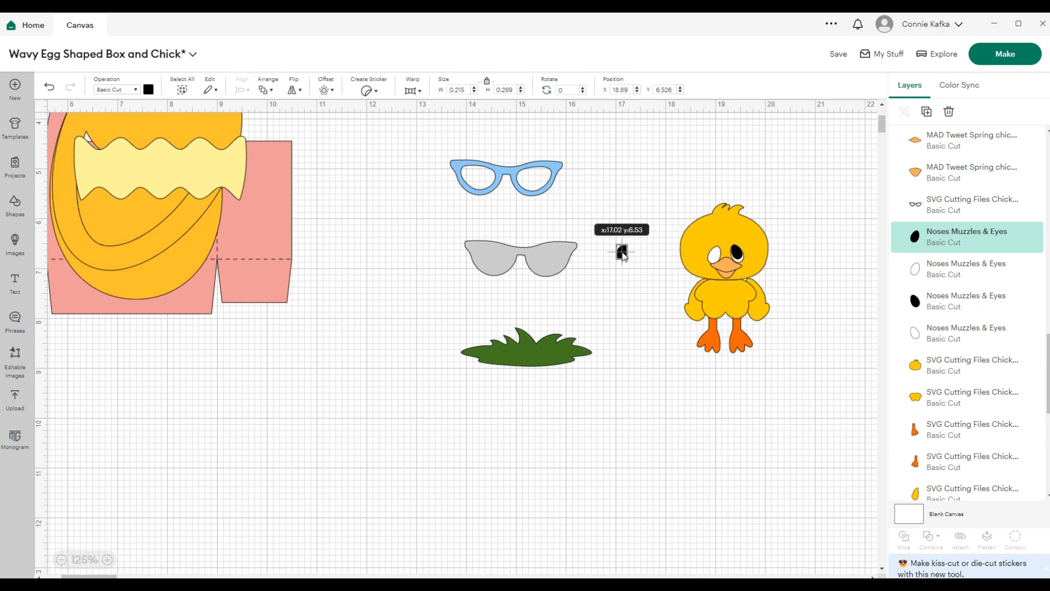
left_click_drag(715, 255, 636, 252)
left_click_drag(734, 255, 644, 185)
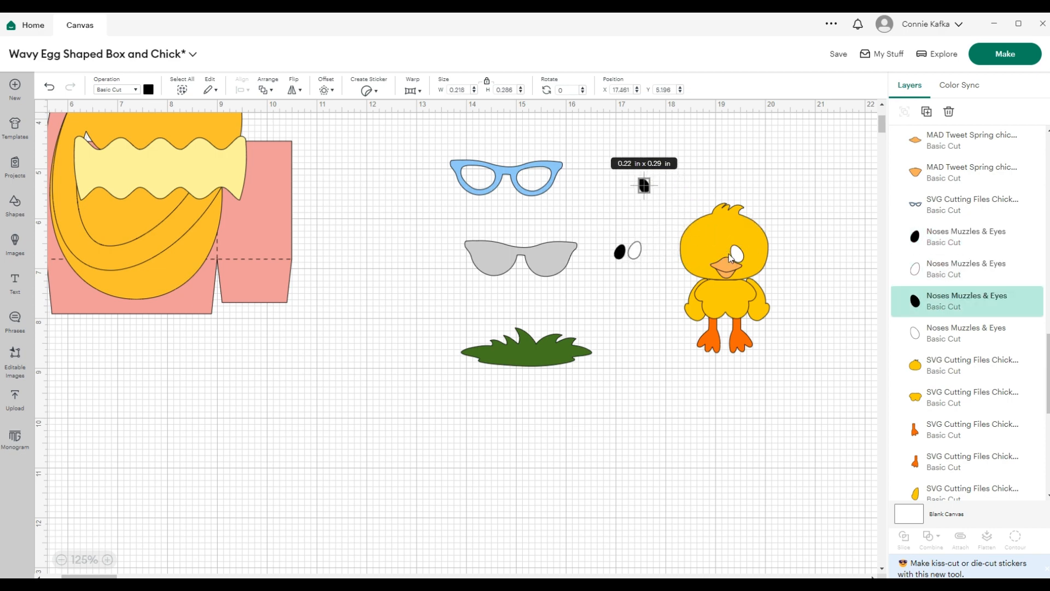
left_click_drag(734, 256, 698, 170)
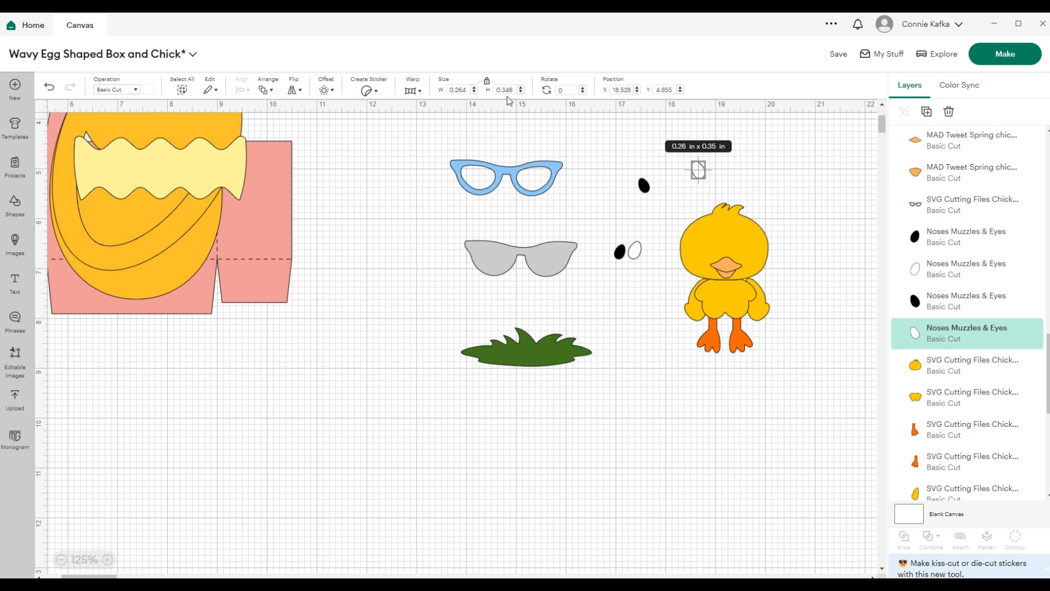
left_click(645, 186)
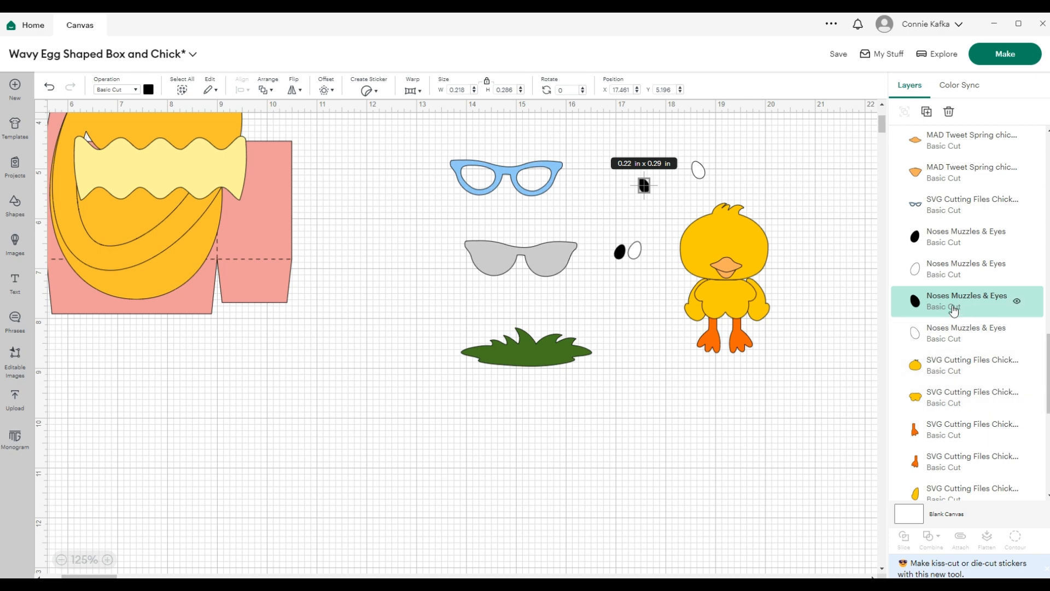
left_click(699, 173)
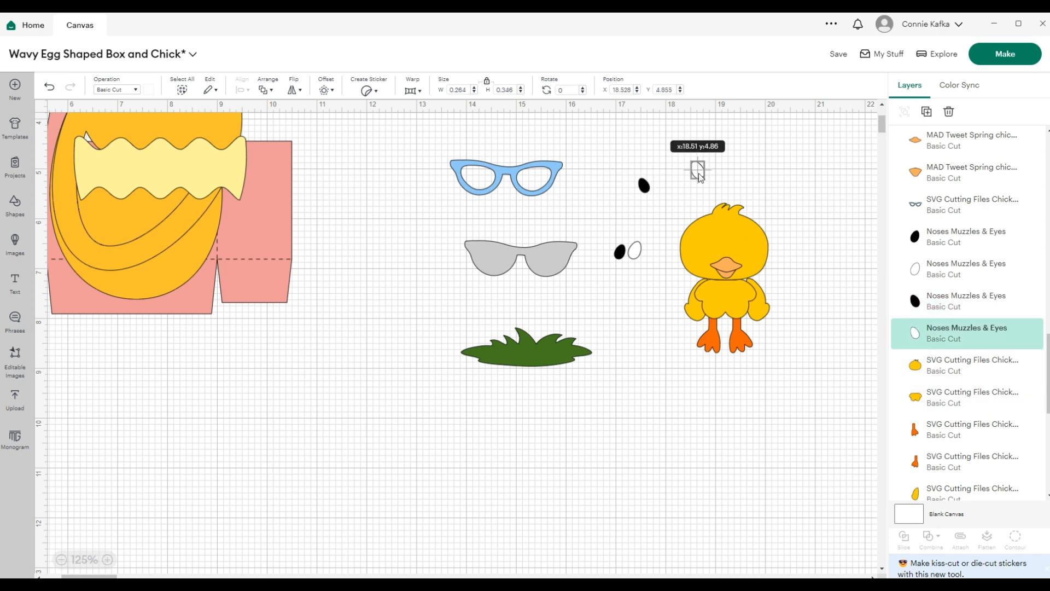
- Reassemble both eyes beside the chick by overlapping each pupil with its eye white
left_click_drag(699, 173, 650, 193)
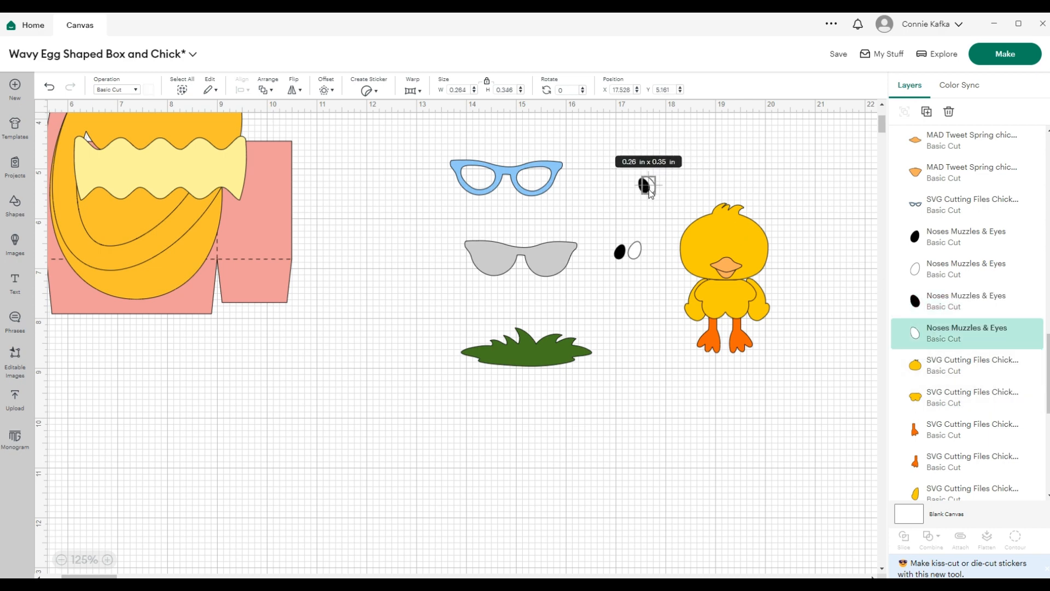
left_click(652, 222)
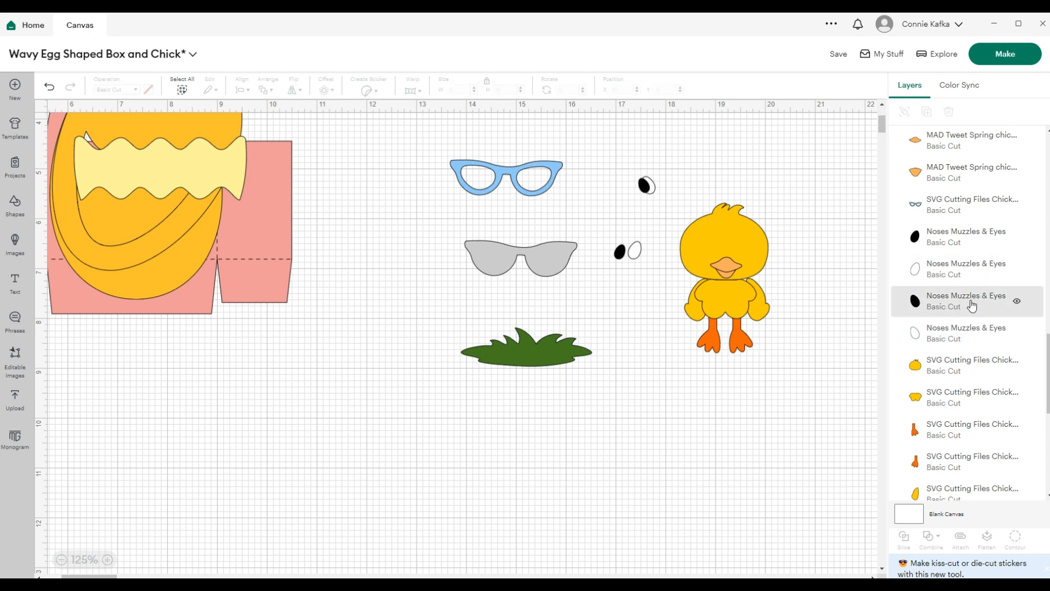
left_click(652, 191)
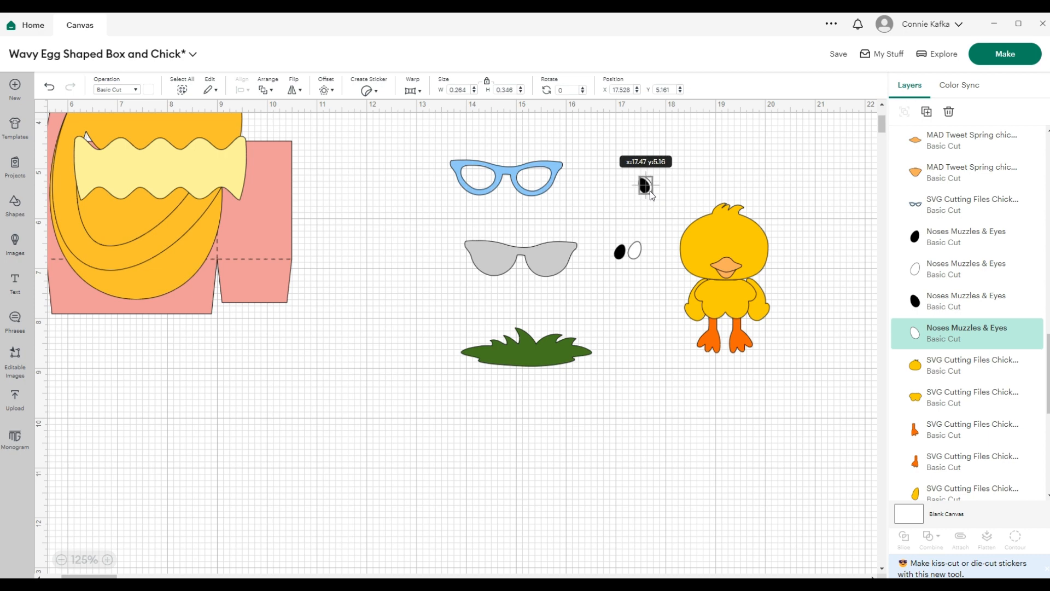
left_click_drag(650, 192, 650, 193)
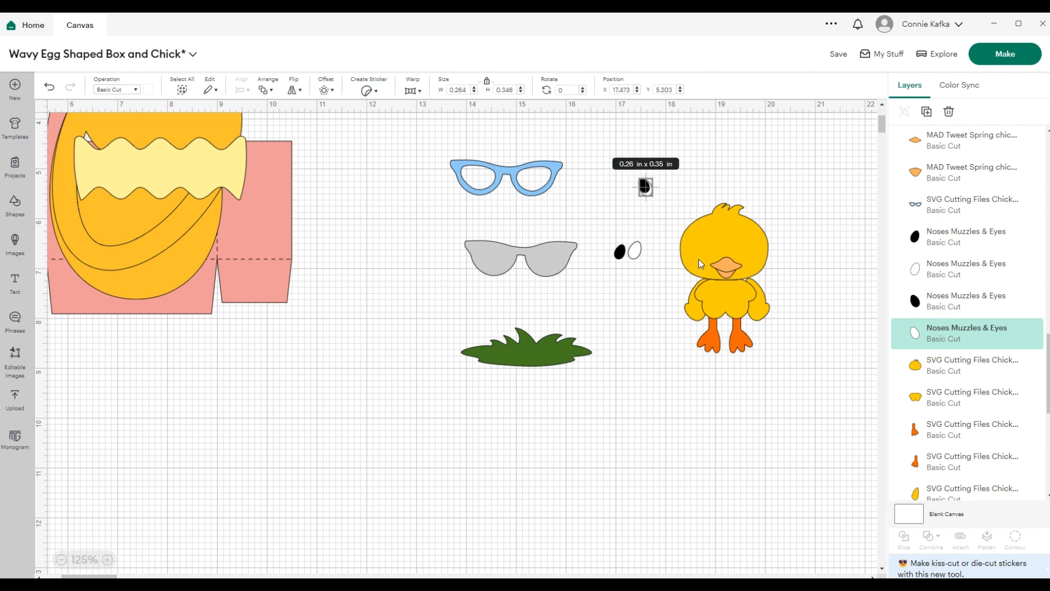
left_click_drag(622, 261, 636, 252)
left_click(633, 248)
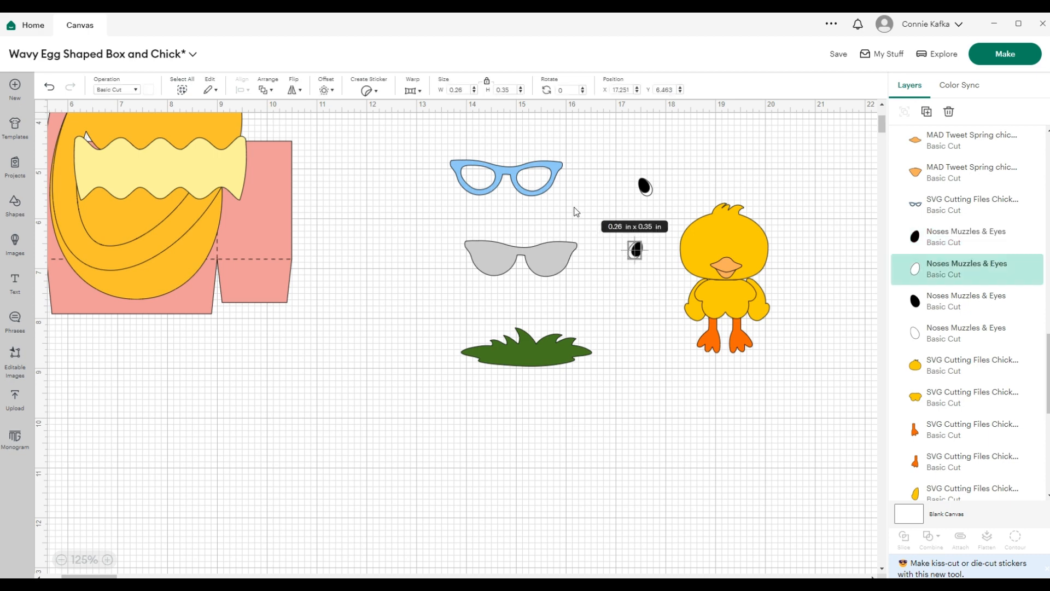
- Check the blue frame's size and move the gray glasses backing up beneath it to about X 13.8, Y 6
left_click(520, 190)
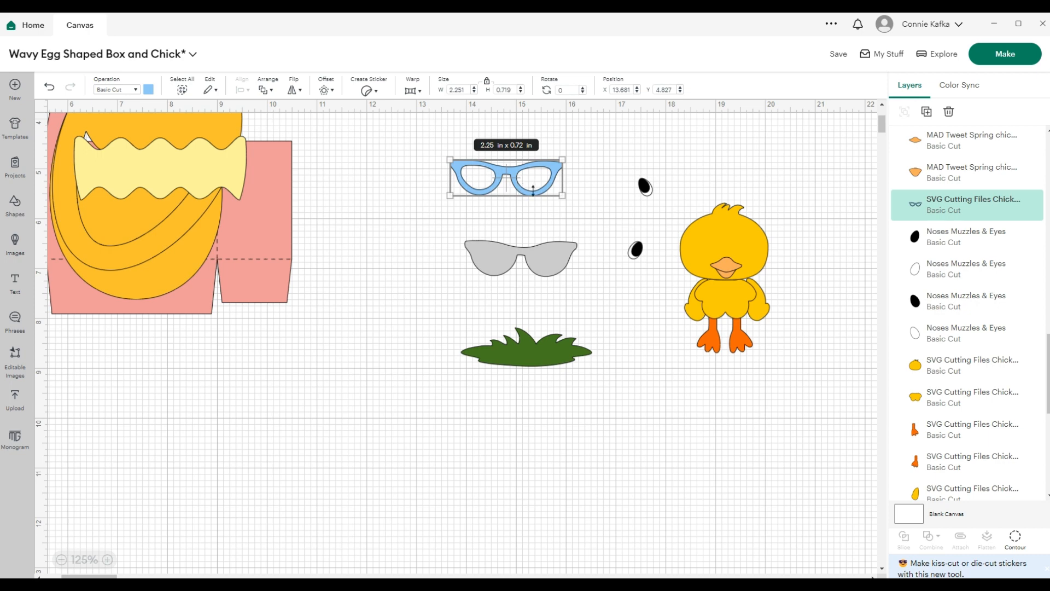
left_click(550, 258)
left_click_drag(550, 259, 542, 236)
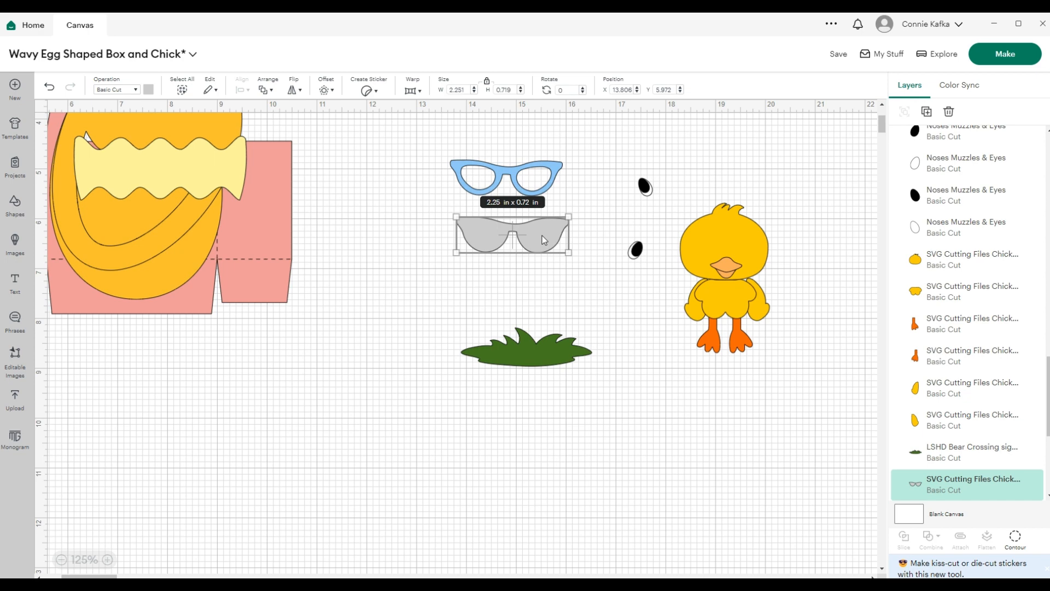